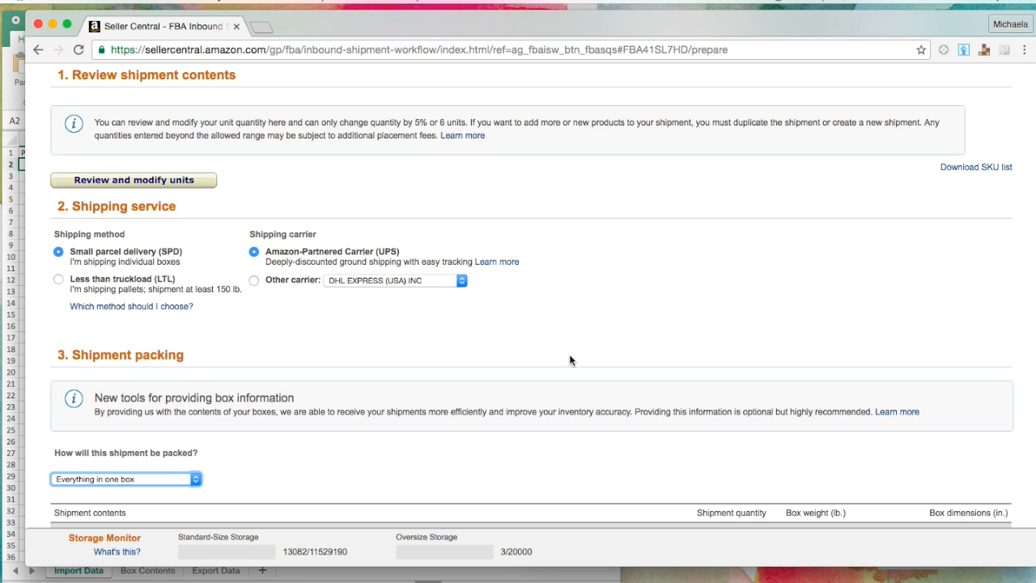
Step: Set the shipment packing option to more than one SKU per box
scroll(570, 355, down, 5)
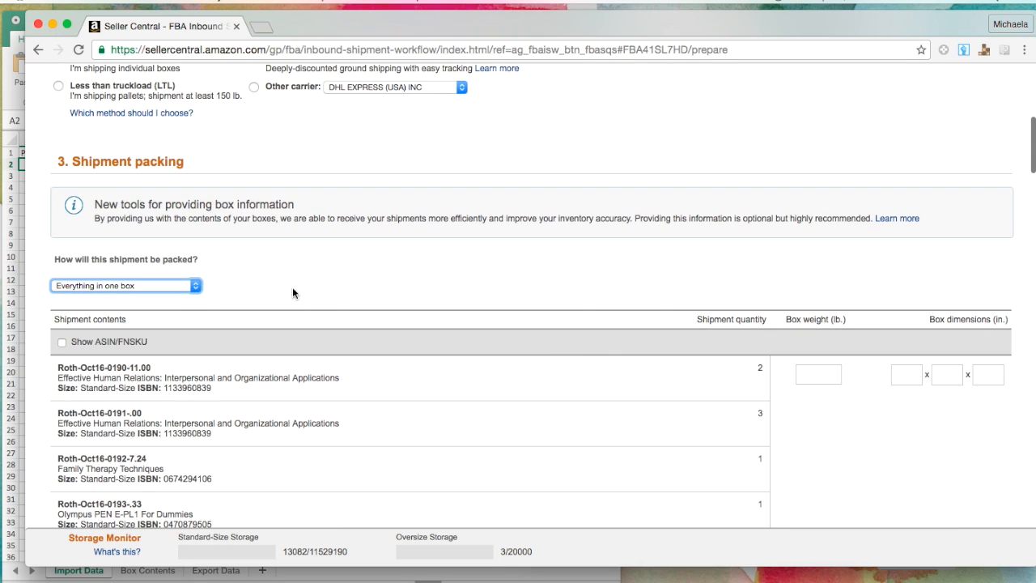
click(183, 289)
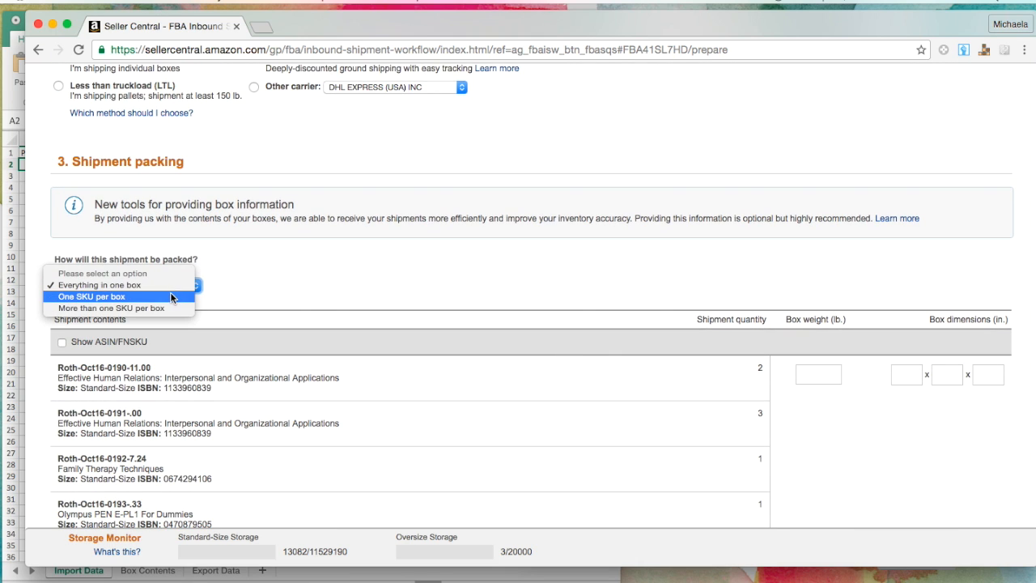
click(158, 308)
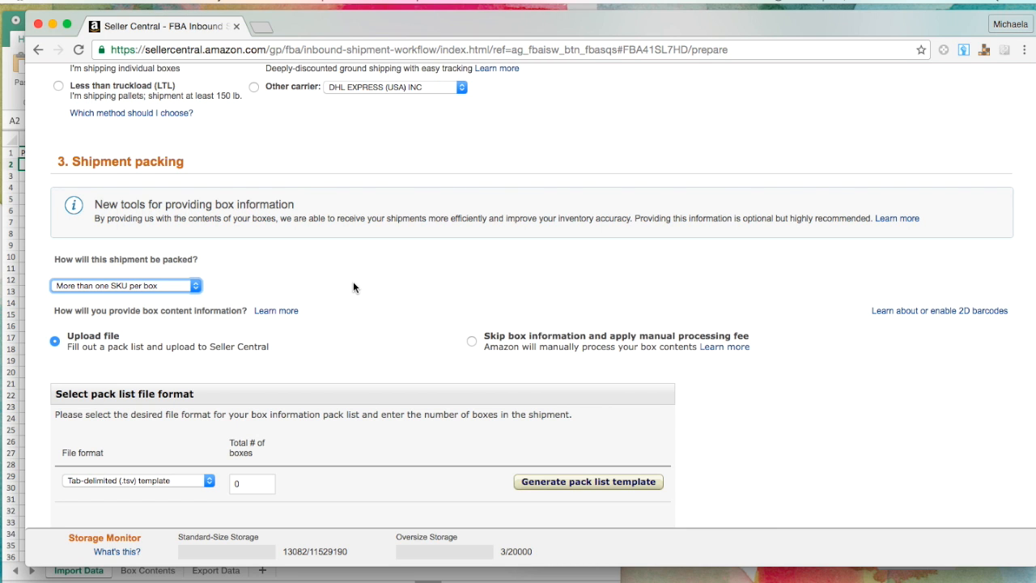
Step: Generate a pack list template in tab-delimited (.tsv) format for a total of 2 boxes
scroll(353, 287, down, 3)
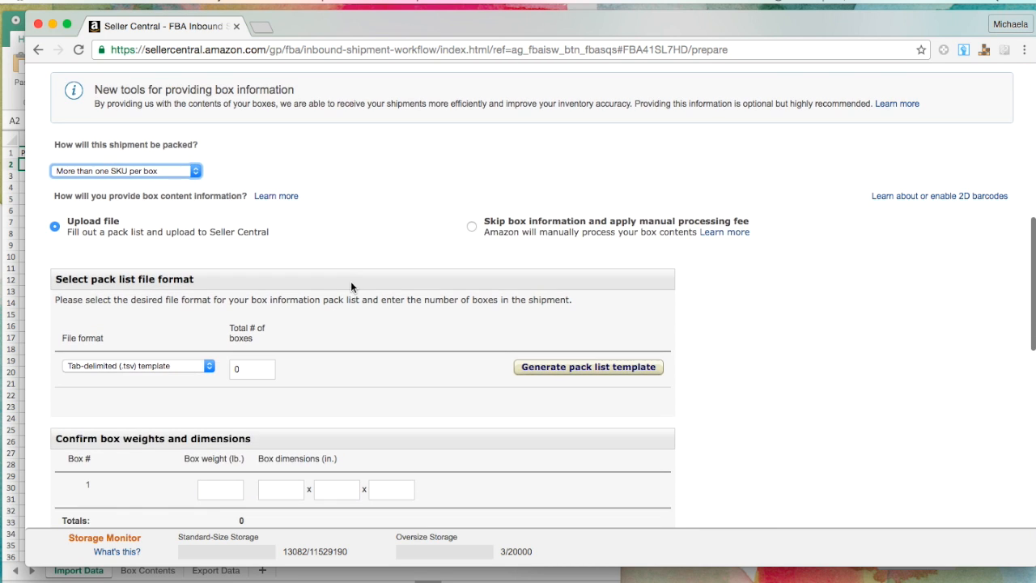
click(160, 367)
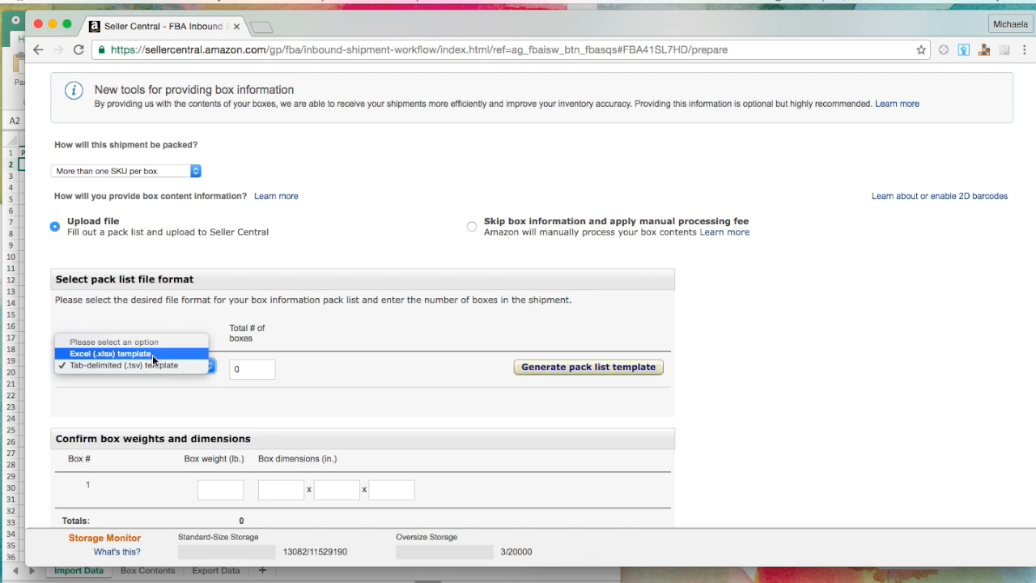
click(146, 365)
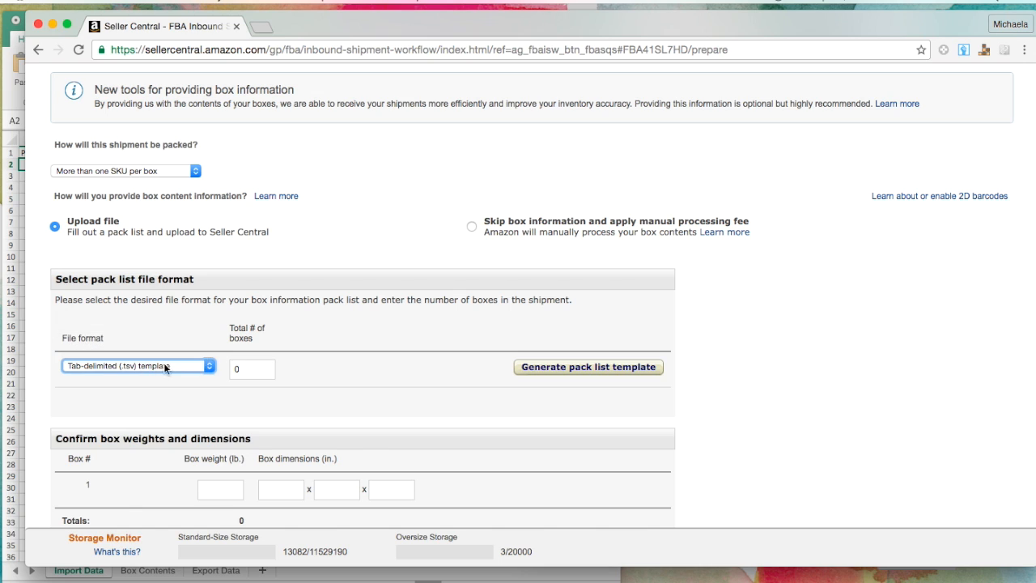
click(235, 369)
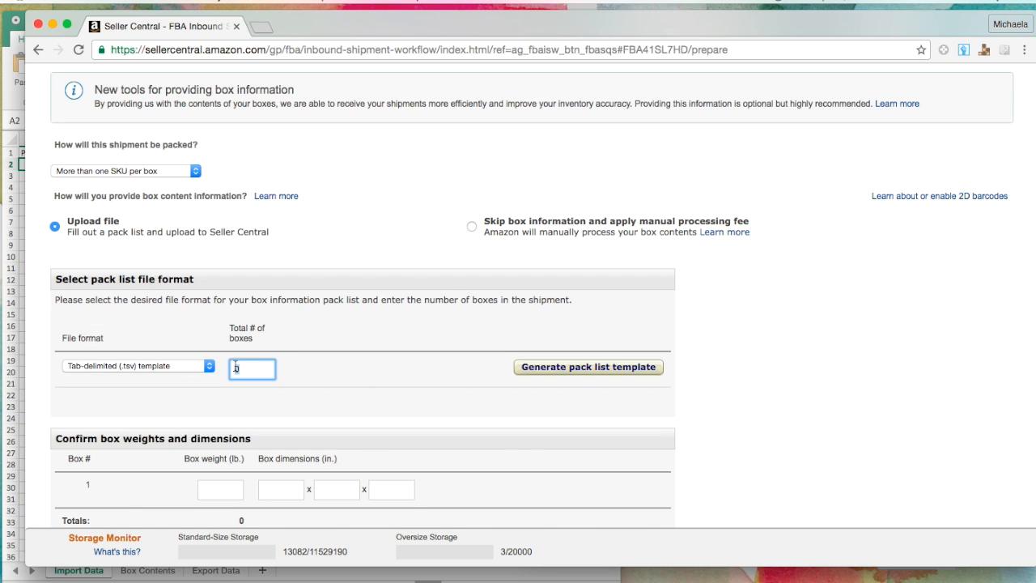
text(2)
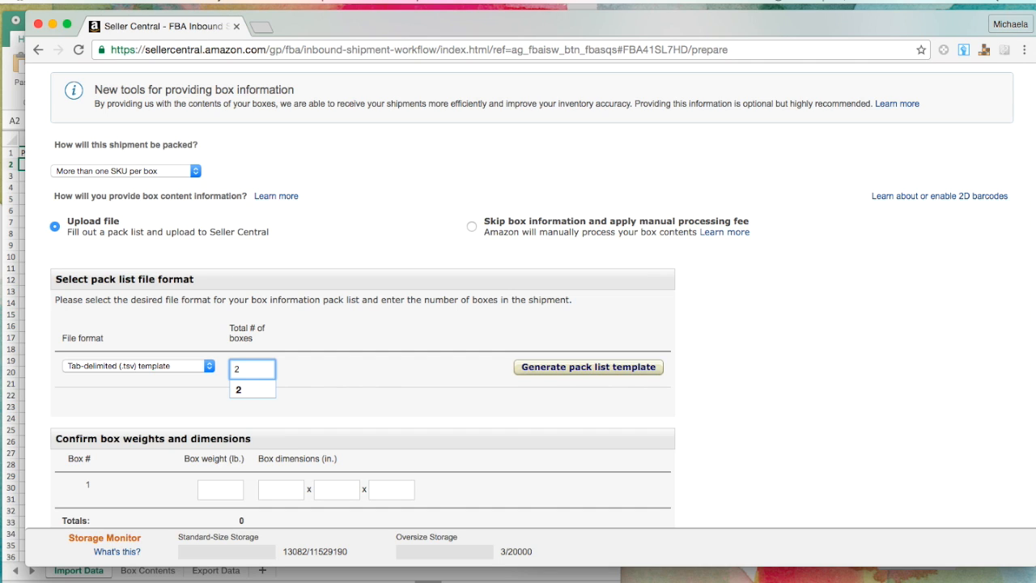
click(328, 372)
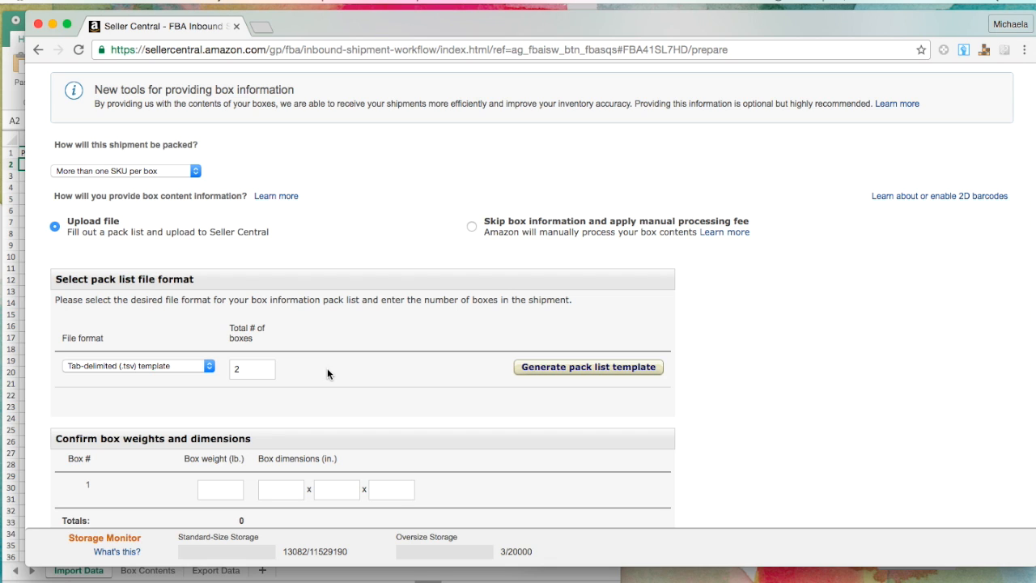
click(541, 369)
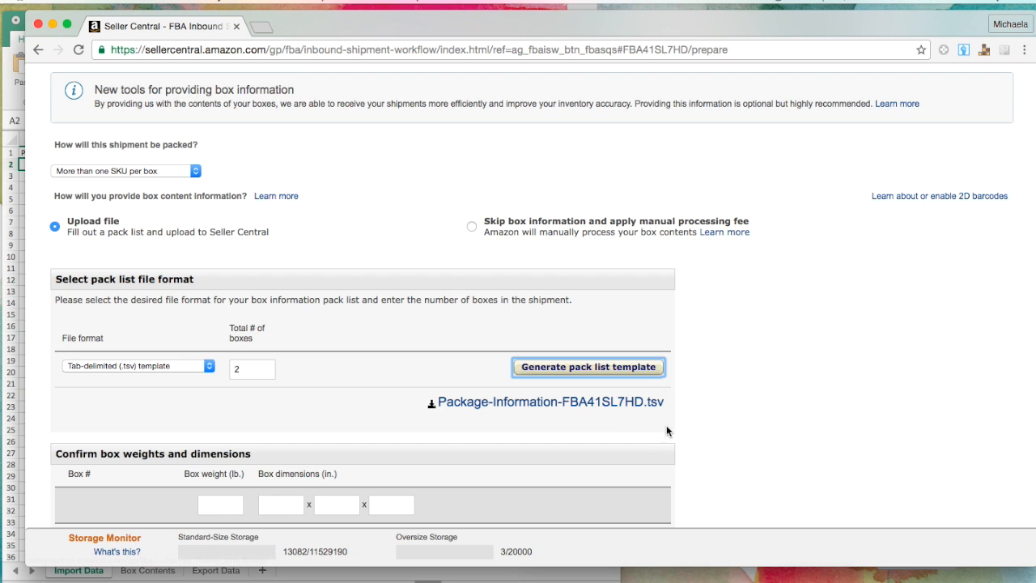
Step: Download the generated .tsv pack list file, open it and move its window clear of the form
click(632, 402)
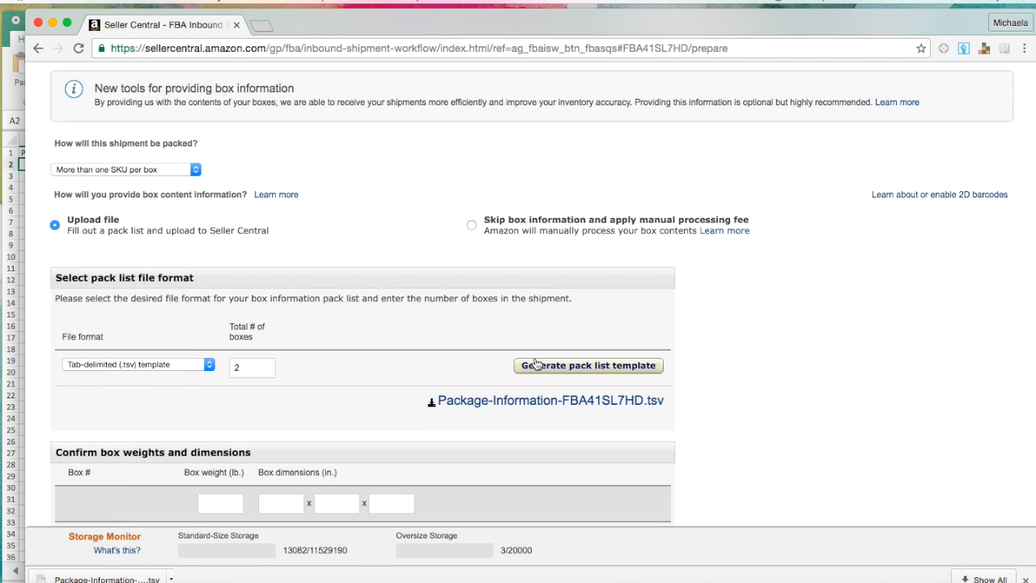
click(132, 580)
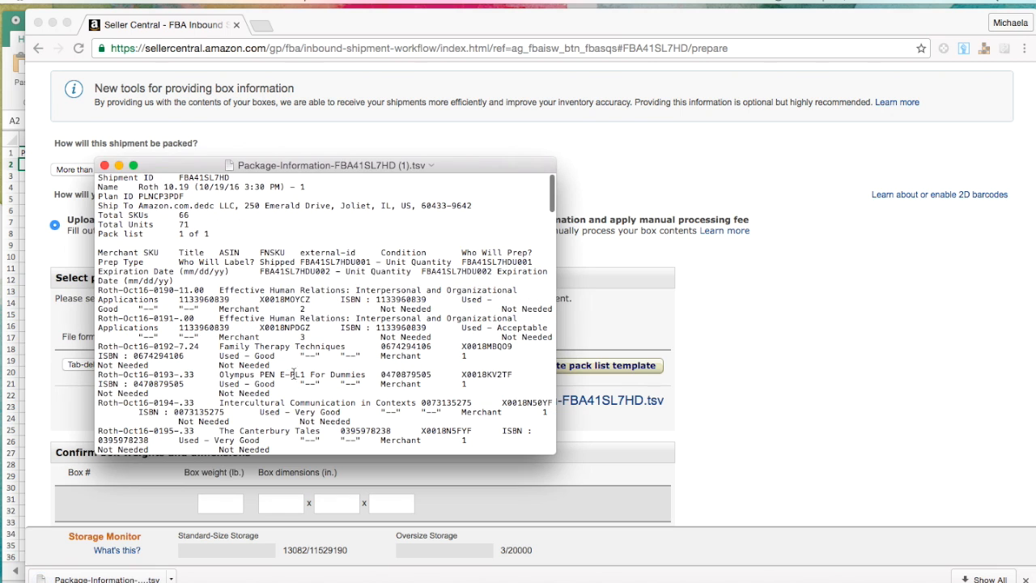
drag(477, 166, 641, 133)
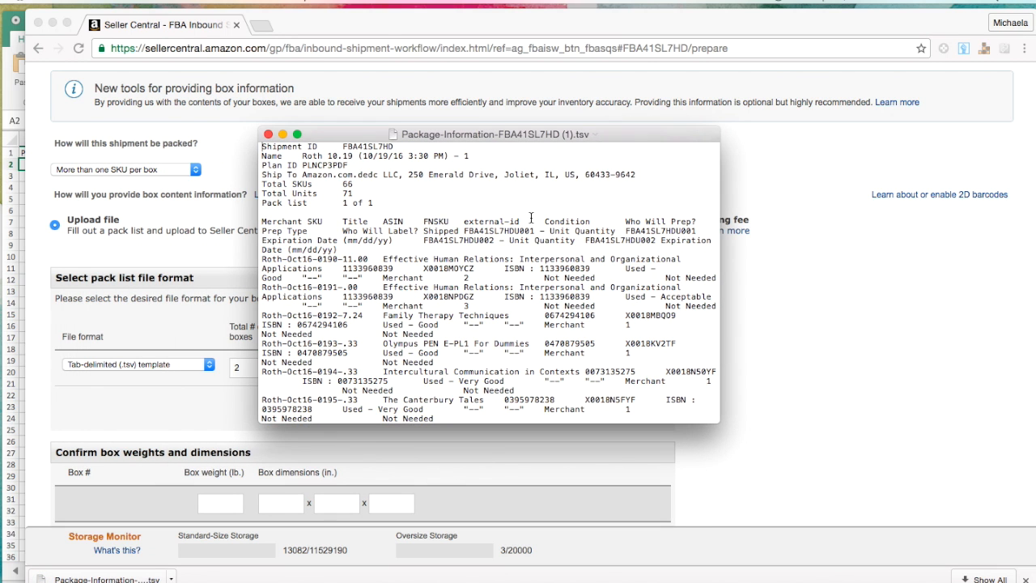
Step: Copy the entire pack list text into the Import Data sheet of the Box Contents Solution workbook in Excel, starting at cell A1
key(super+a)
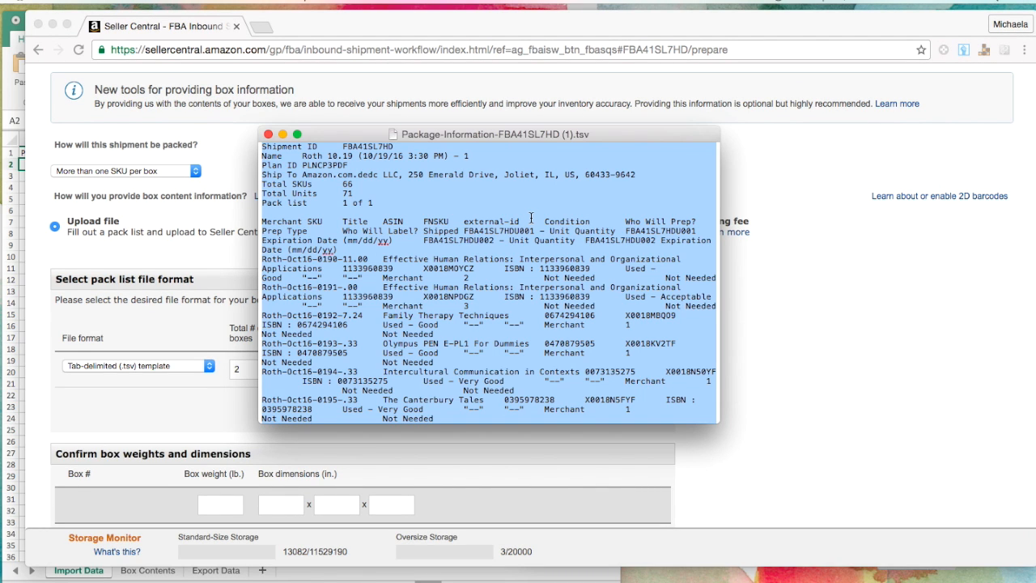
click(5, 102)
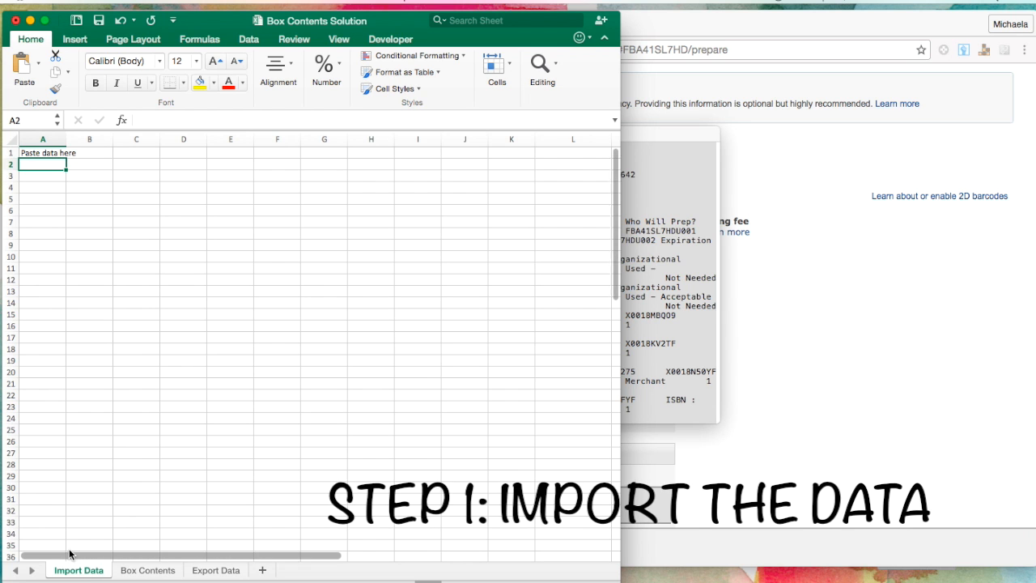
click(54, 154)
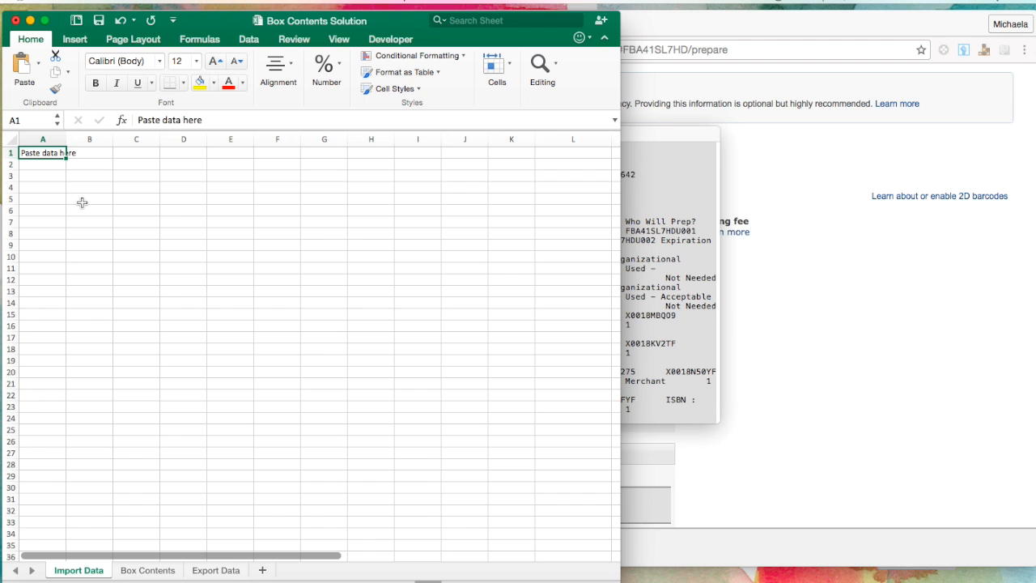
key(super+v)
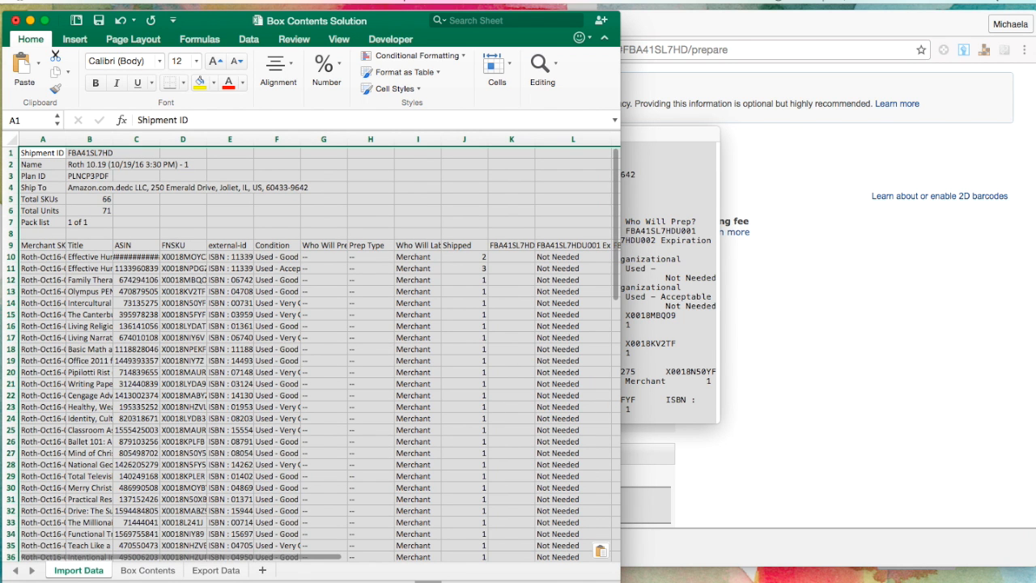
Step: Open the Box Contents sheet, look over the box tables and select the first FNSKU cell of Box 1, B5
click(142, 569)
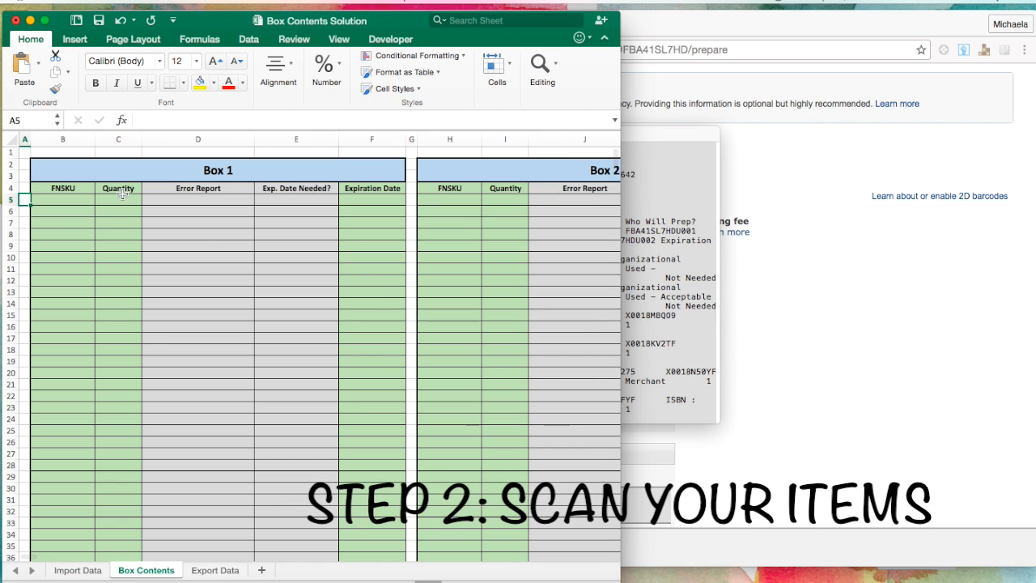
scroll(393, 281, right, 4)
scroll(393, 281, right, 10)
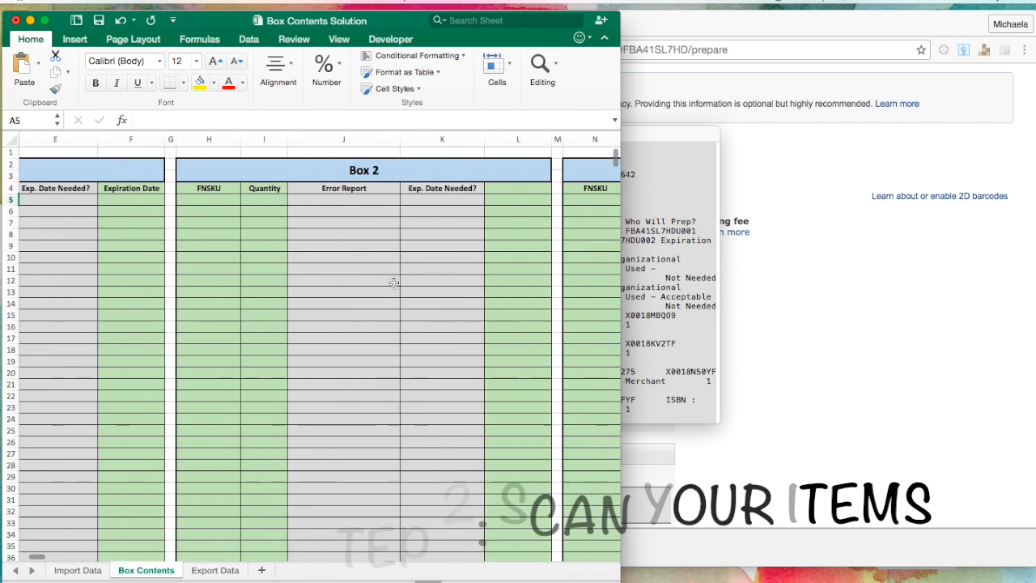
scroll(394, 281, left, 14)
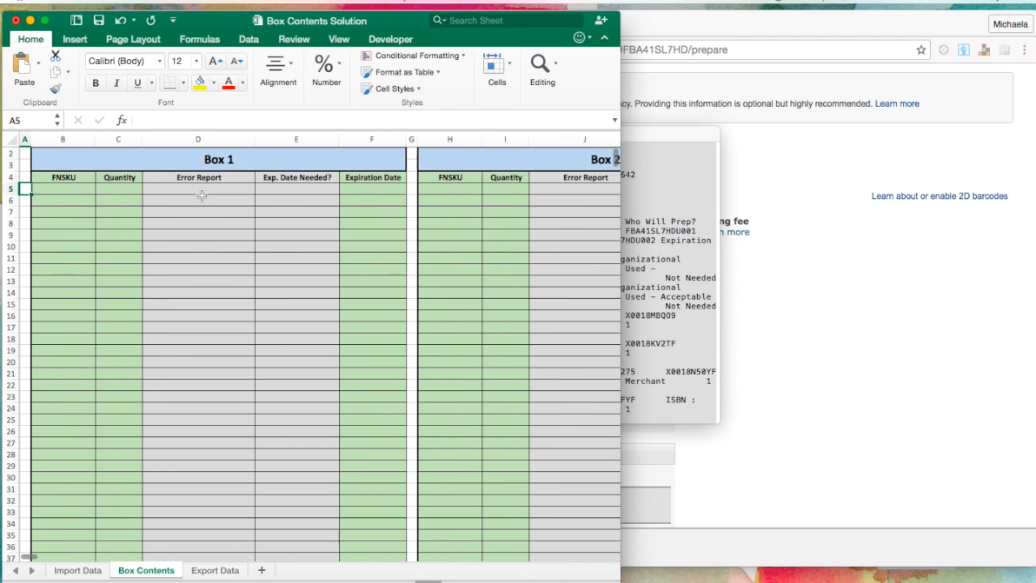
click(85, 188)
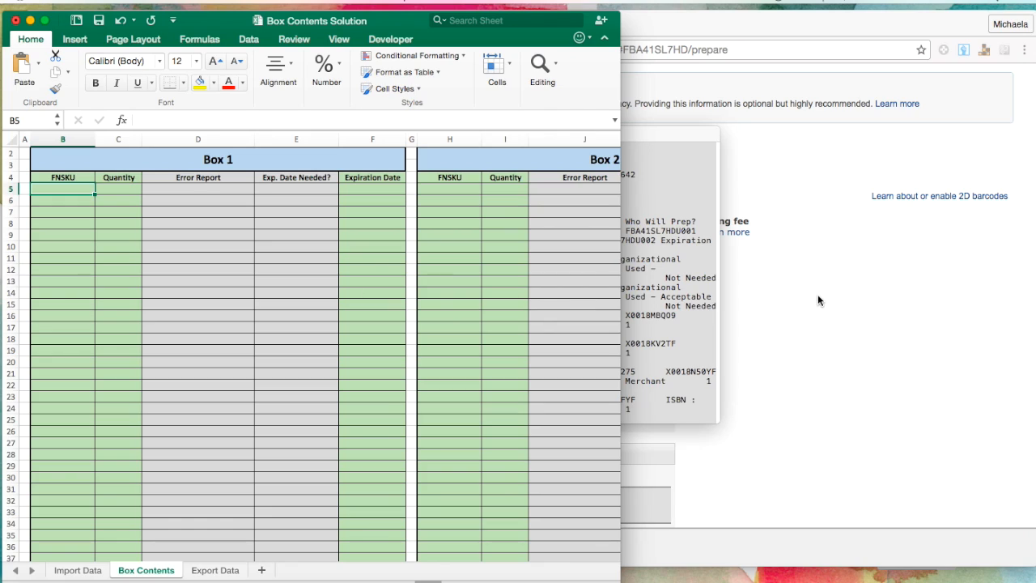
key(ctrl+Up)
click(860, 433)
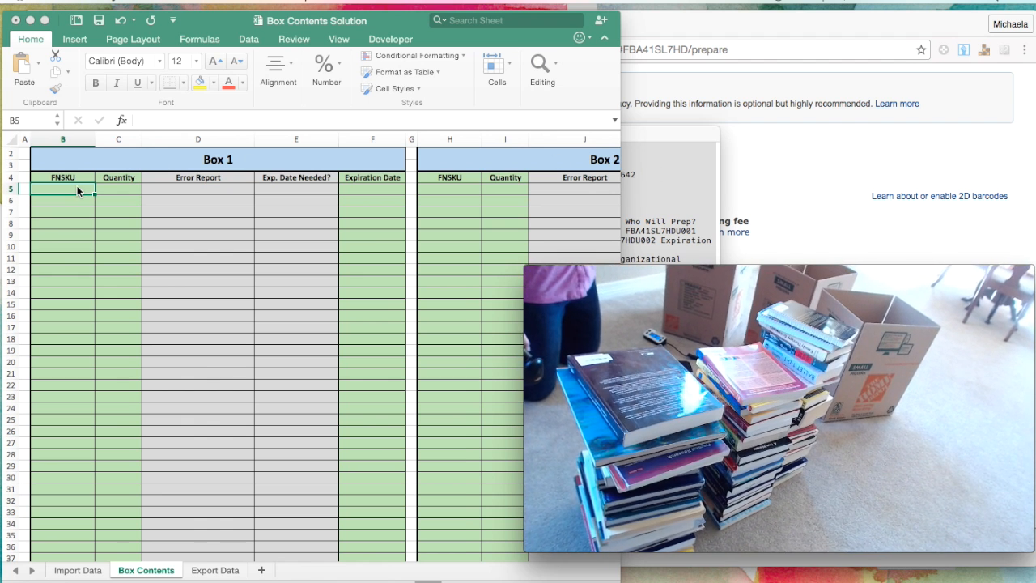
click(79, 191)
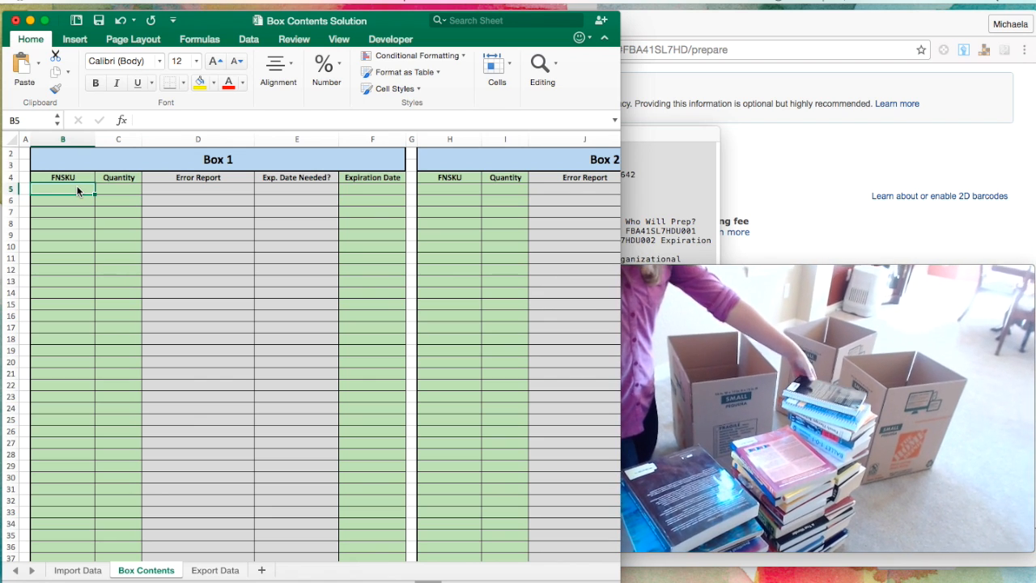
Step: Enter the FNSKUs X0018LYDA9, X0018MABYZ, X0018MBQO9, X0018MAUR3 and X0018KV2U9 for Box 1 in cells B5 to B9
text(X0018LYDA9)
key(Return)
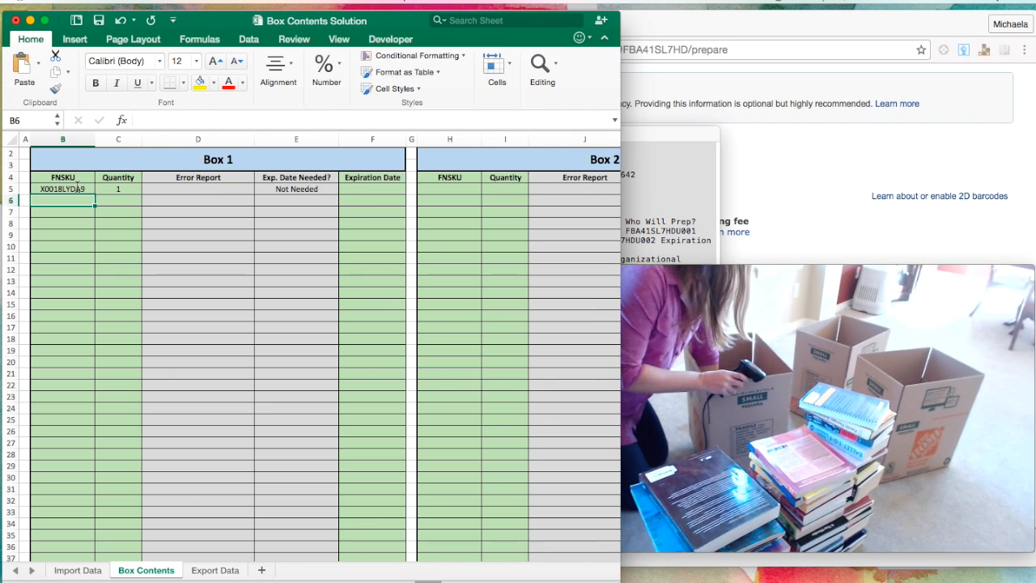
text(X0018MABYZ)
key(Return)
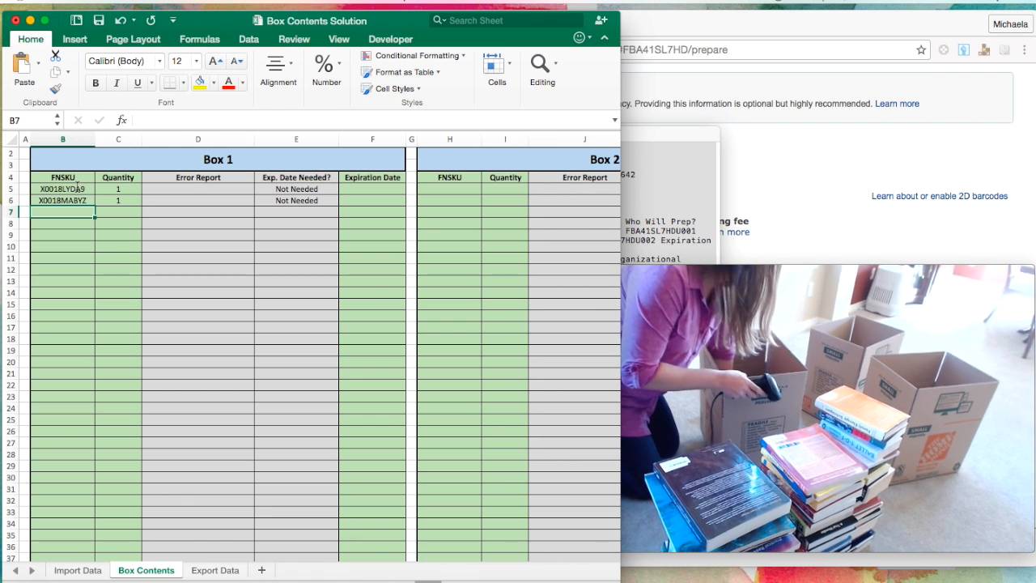
text(X0018MBQO9)
key(Return)
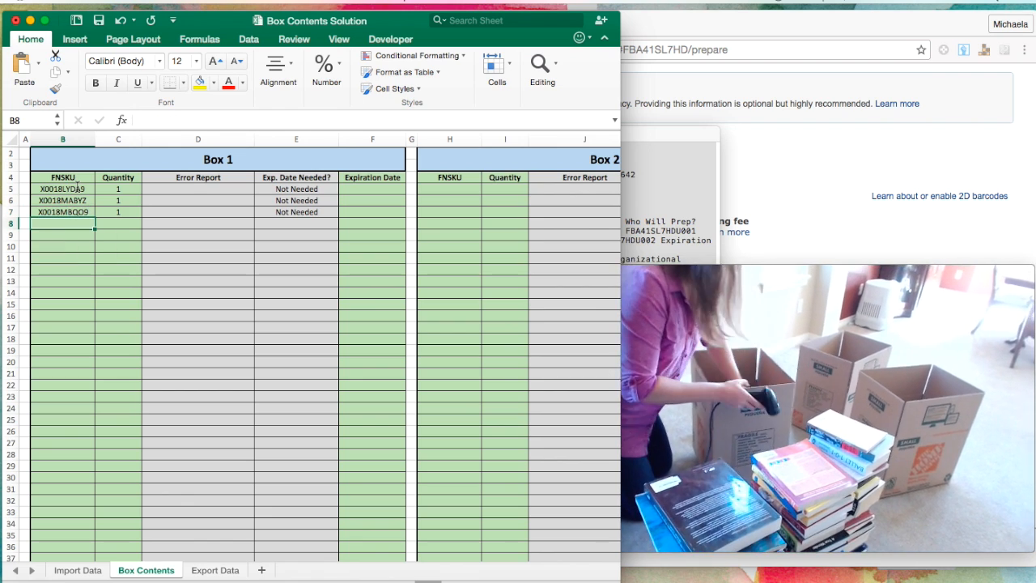
text(X0018MAUR3)
key(Return)
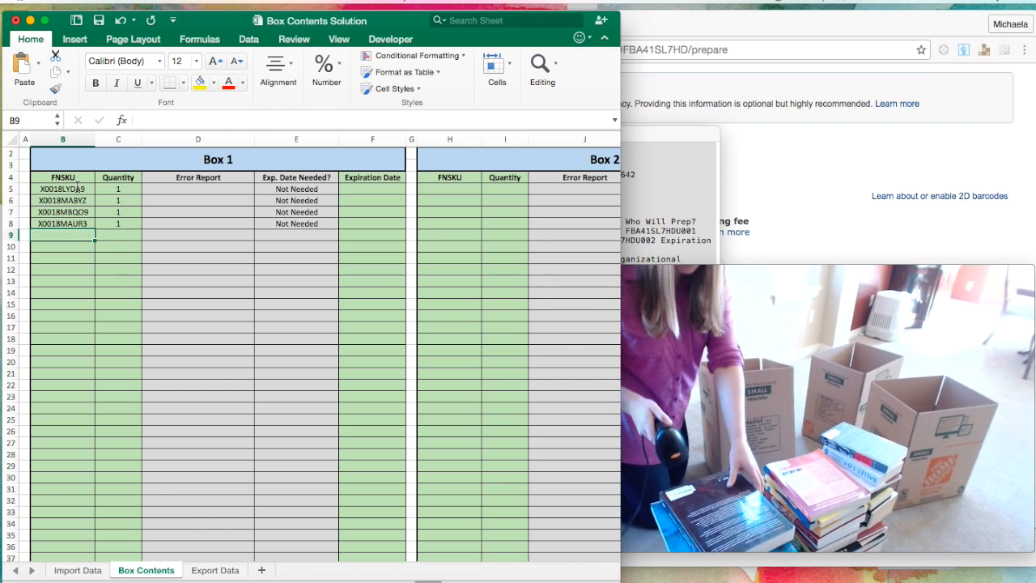
text(X0018KV2U9)
key(Return)
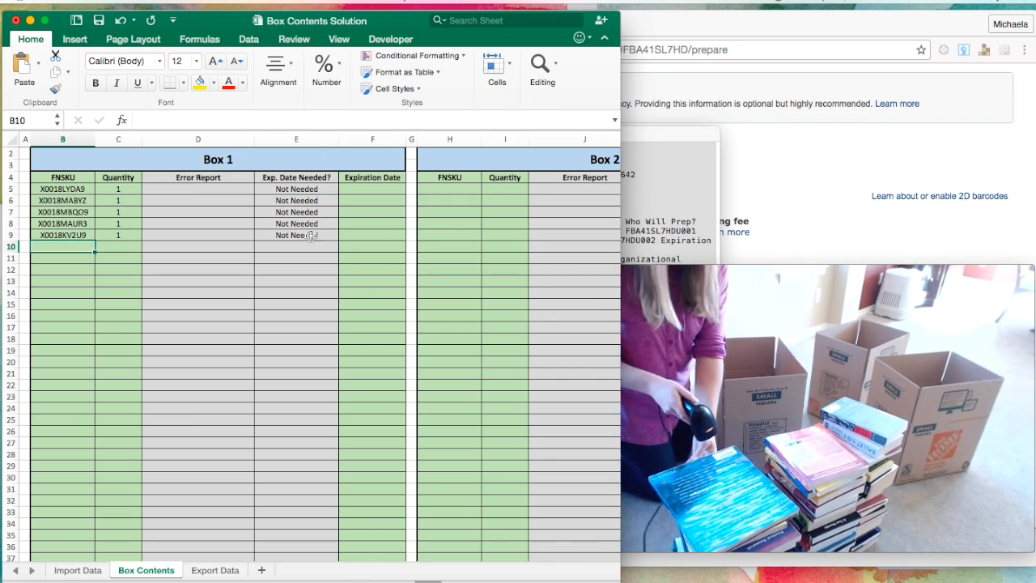
Step: Add the FNSKUs X0018MAURX, X0018NPEKF and X0018N50XB to Box 1 in cells B10 to B12
text(X0018KV2U9)
key(Return)
text(X0018MAURX)
key(Return)
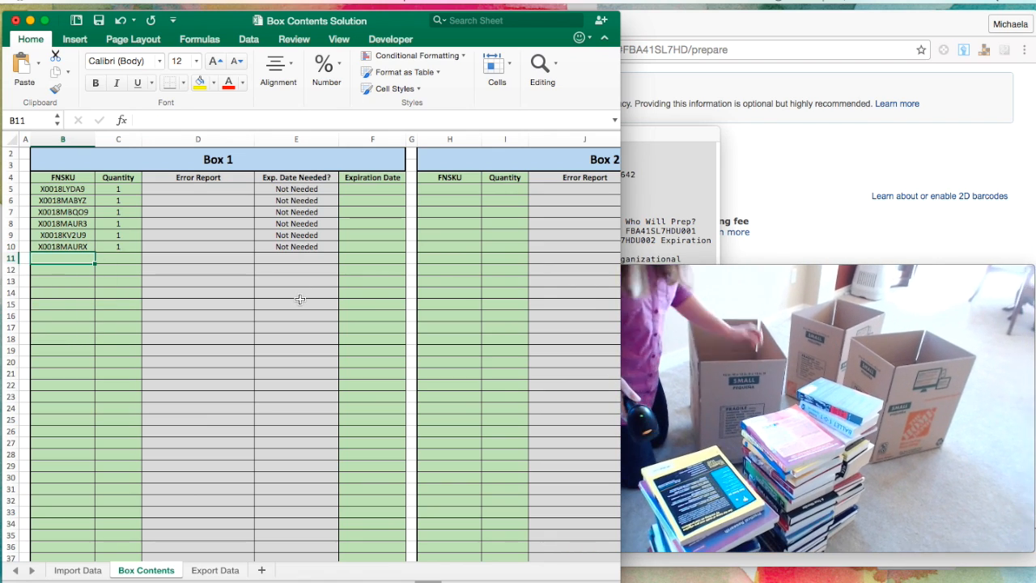
text(X0018NPEKF)
key(Return)
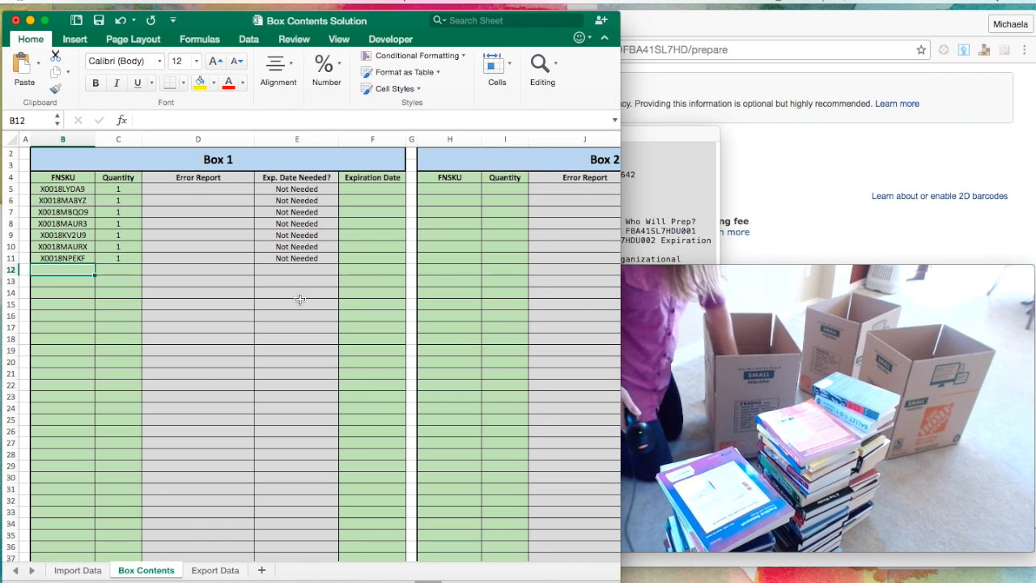
text(X0018N50X8)
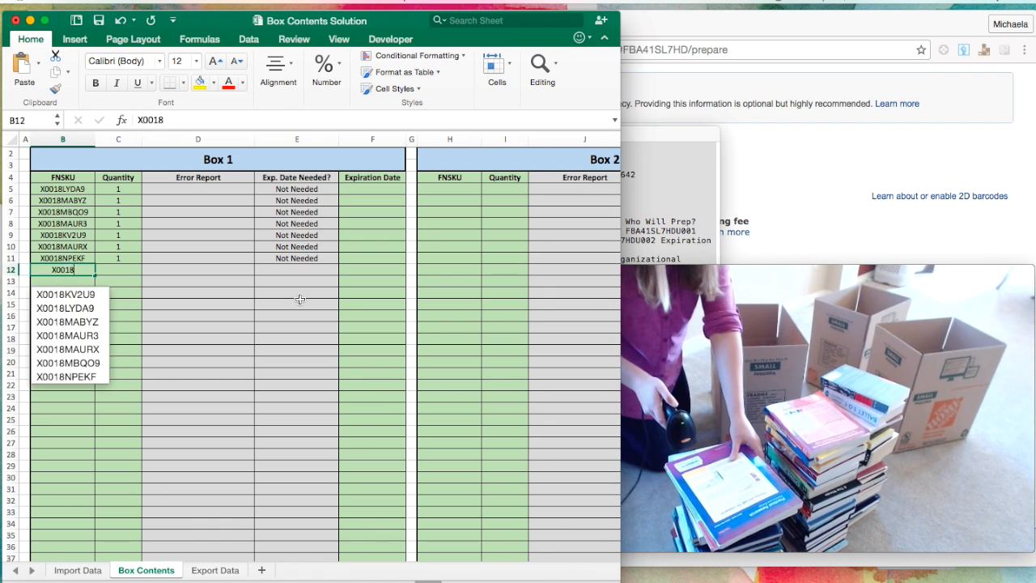
key(Return)
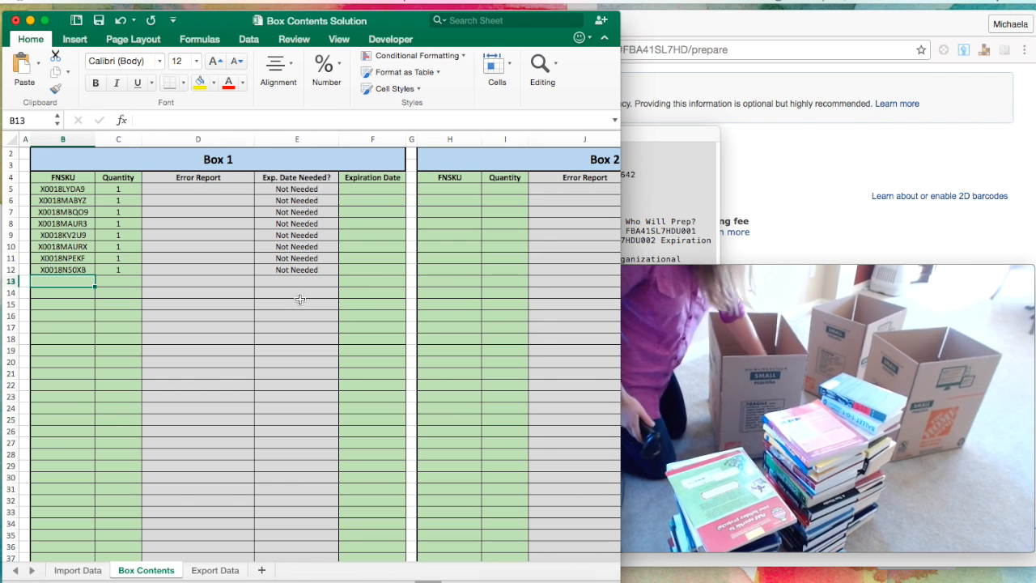
Step: Add the FNSKUs X0018MOYBV, X0018N50Y5, X0018MAURD and X0018NHZVL to Box 1 in cells B13 to B16
text(X0018MOYBV)
key(Return)
text(X0018N50Y5)
key(Return)
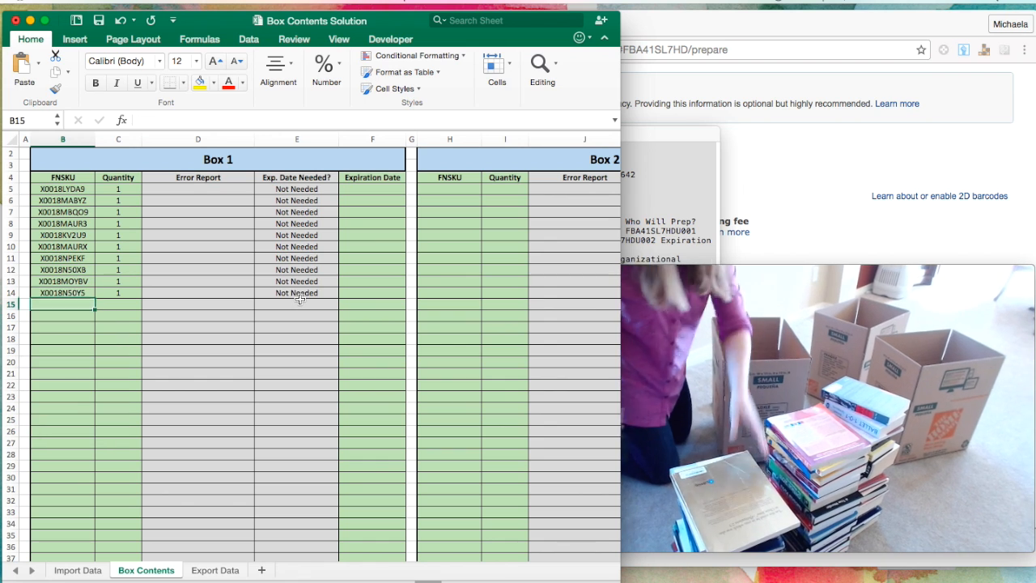
text(X0018MAURD)
key(Return)
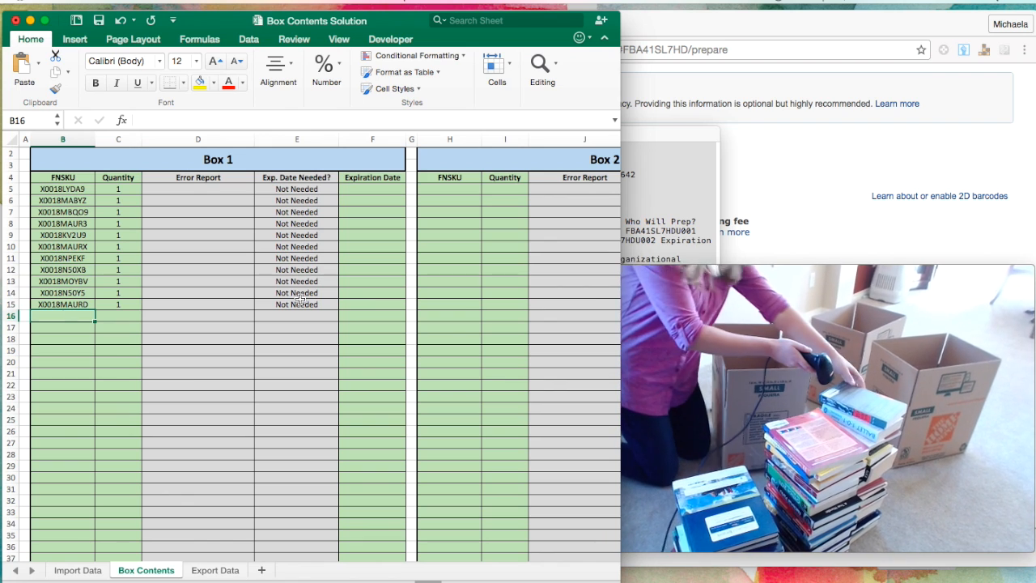
text(X0018NHZVL)
key(Return)
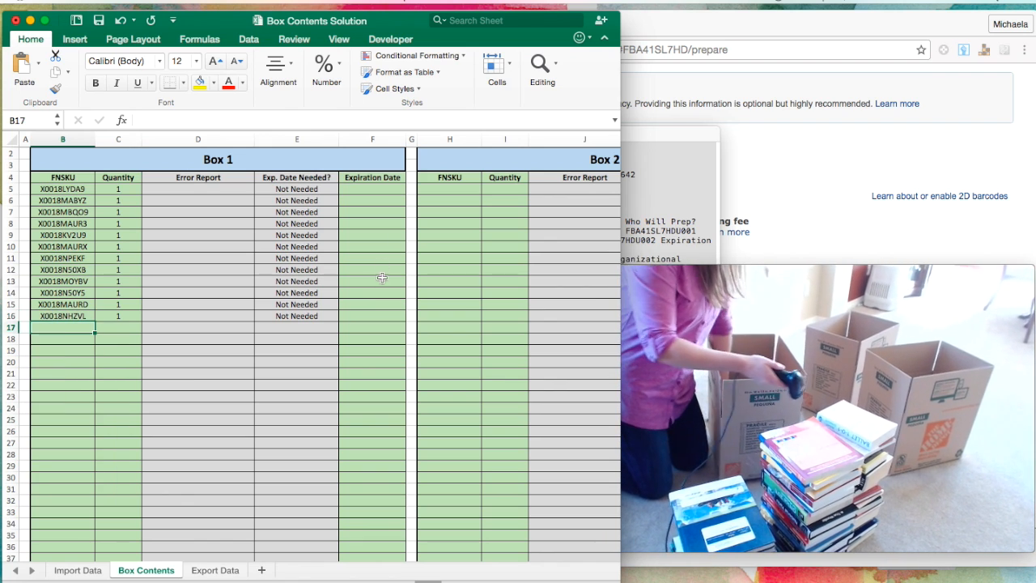
Step: Enter the FNSKUs X0018KPLFB, X0018NPDGZ and X0018NPDGZ again for Box 1 in cells B17 to B19
text(X0018KPLFB)
key(Return)
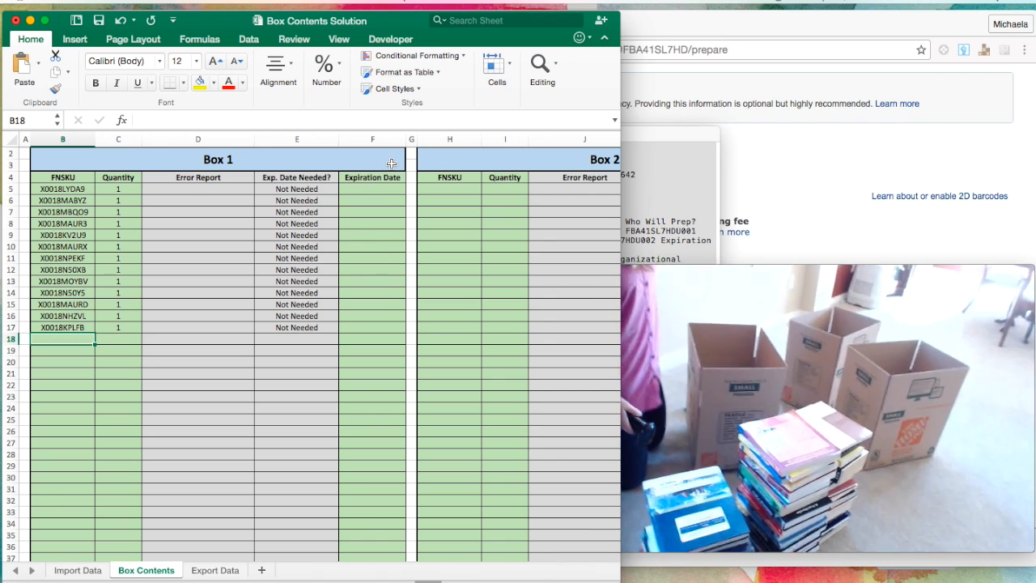
text(X0018NPDGZ)
key(Return)
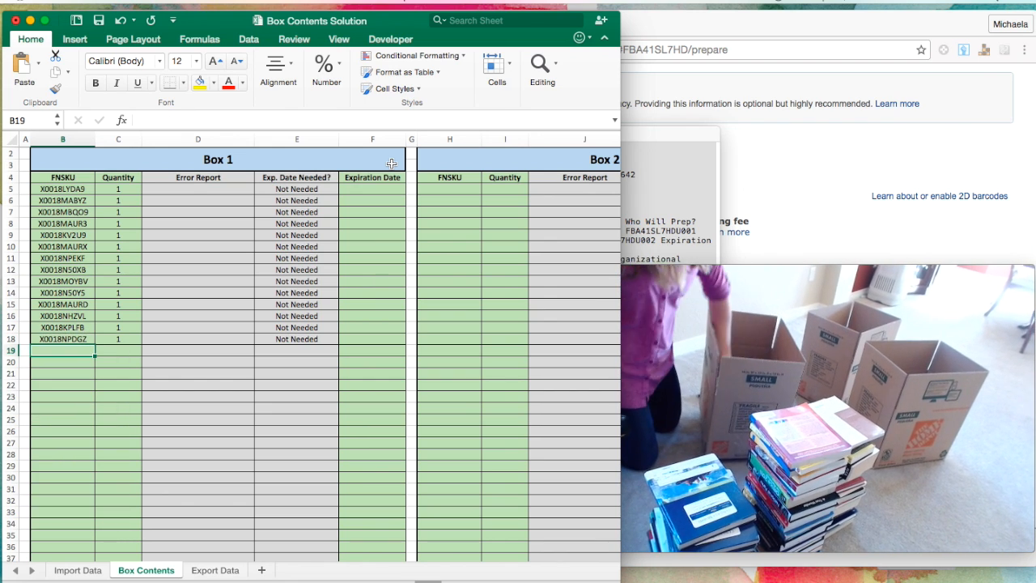
text(X0018NPDGZ)
key(Return)
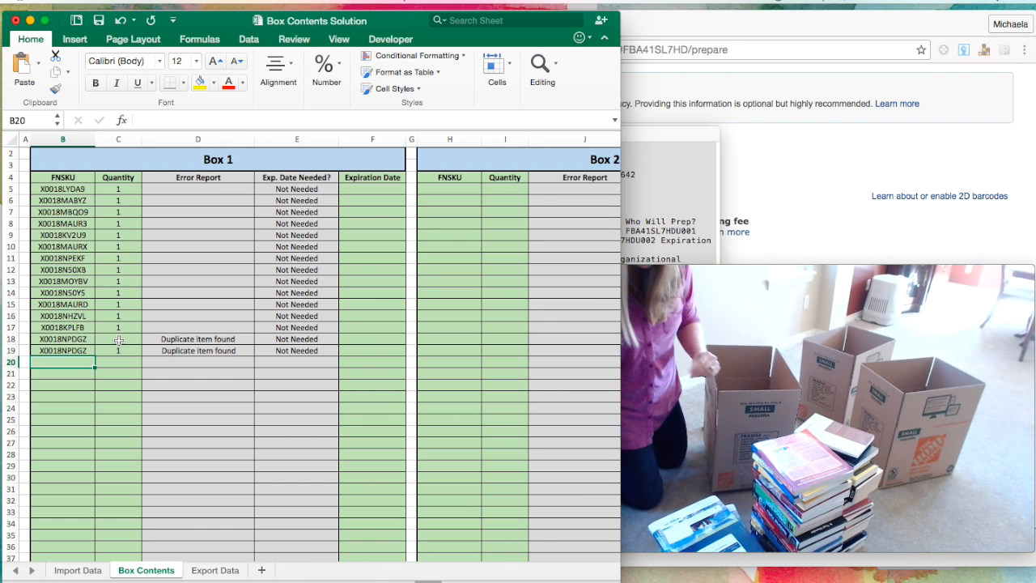
Step: Set the Box 1 quantity of X0018NPDGZ in C18 to 3 and clear the duplicate FNSKU in B19
click(118, 339)
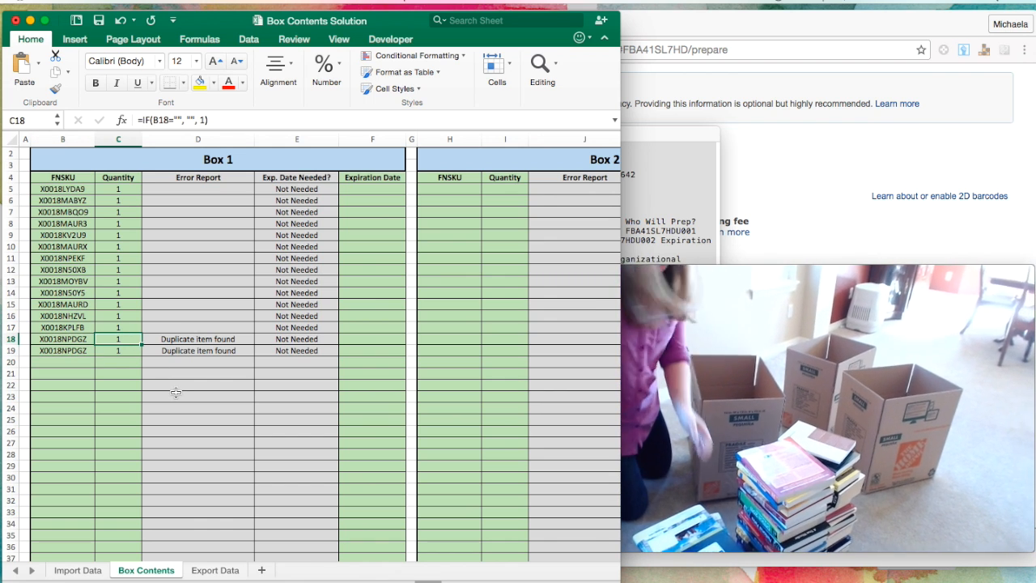
text(X0018NPDGZ)
key(Return)
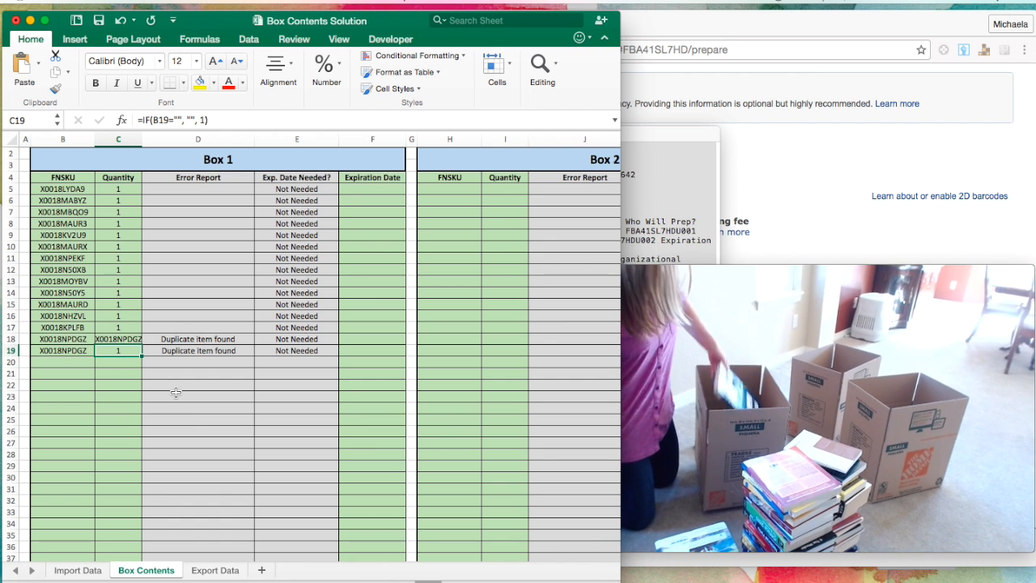
key(Up)
text(3)
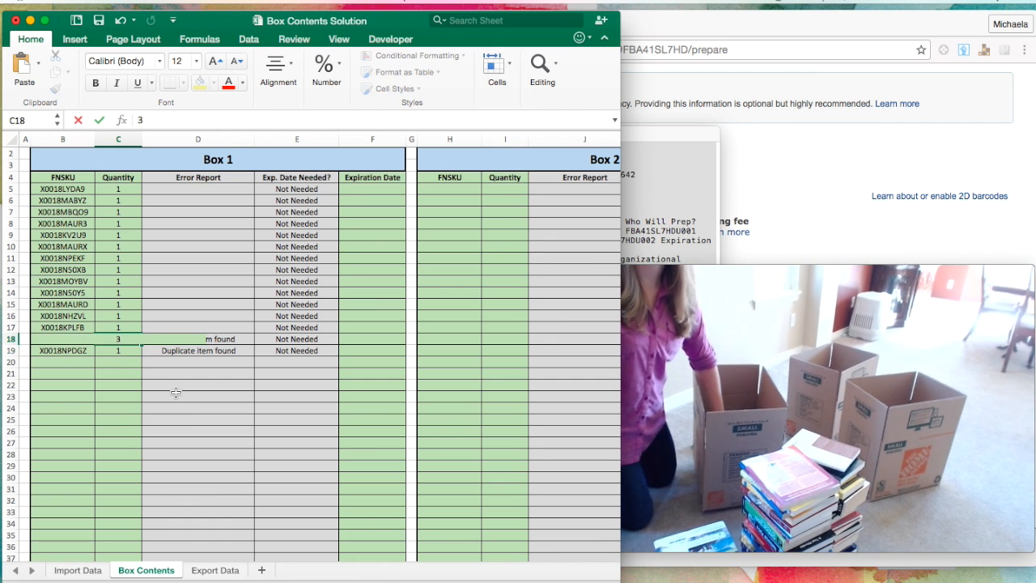
key(Return)
key(Left)
key(Delete)
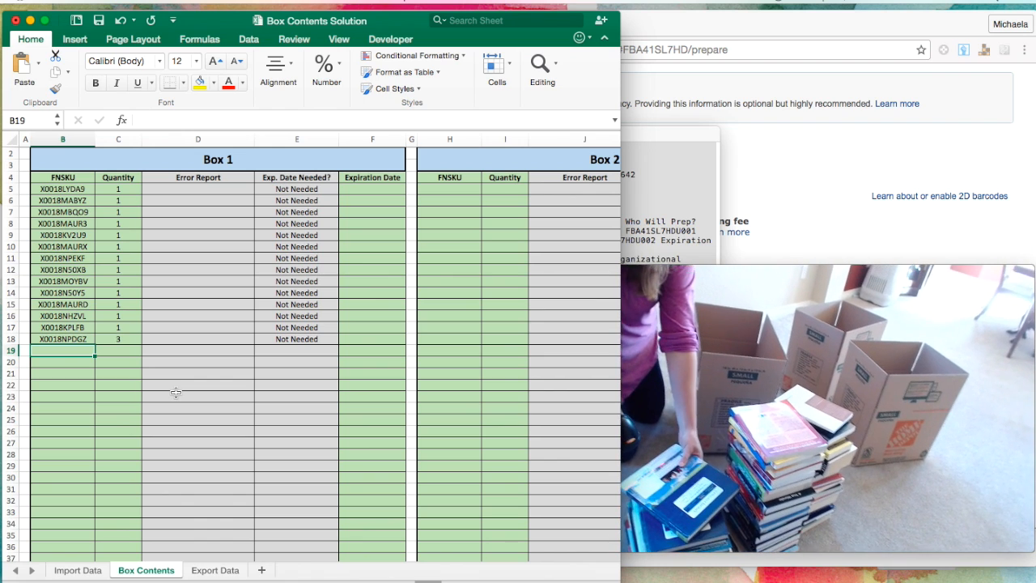
Step: Enter the FNSKU X0018MOYCZ for Box 1 in both B19 and B20
text(X0018MOYCZ)
key(Return)
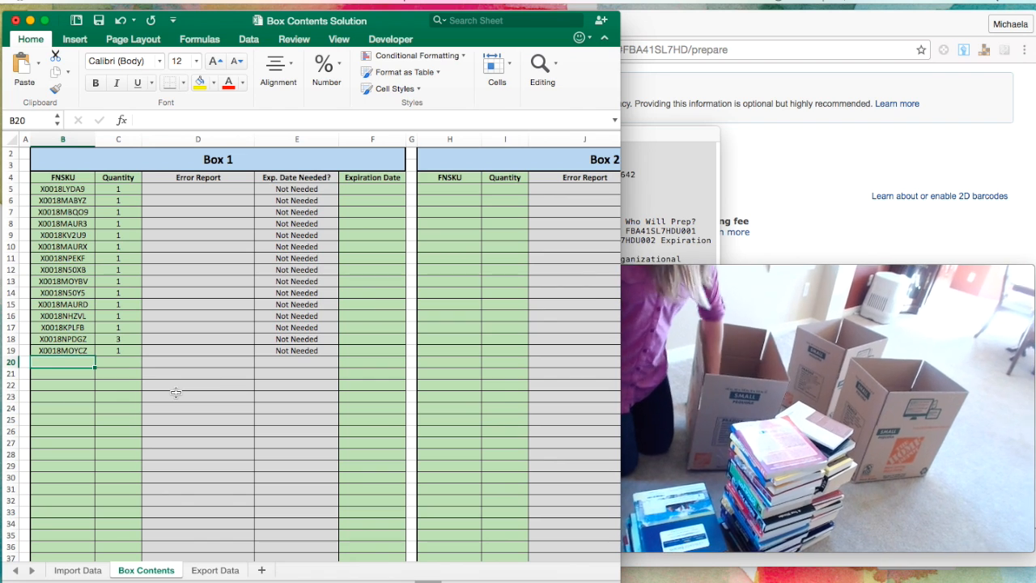
text(X0018MOYCZ)
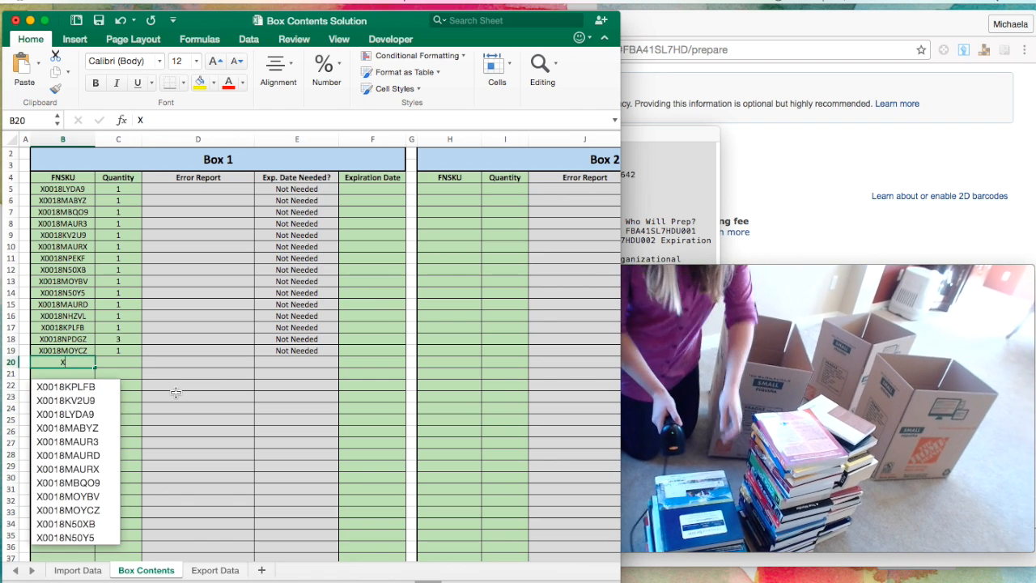
key(Return)
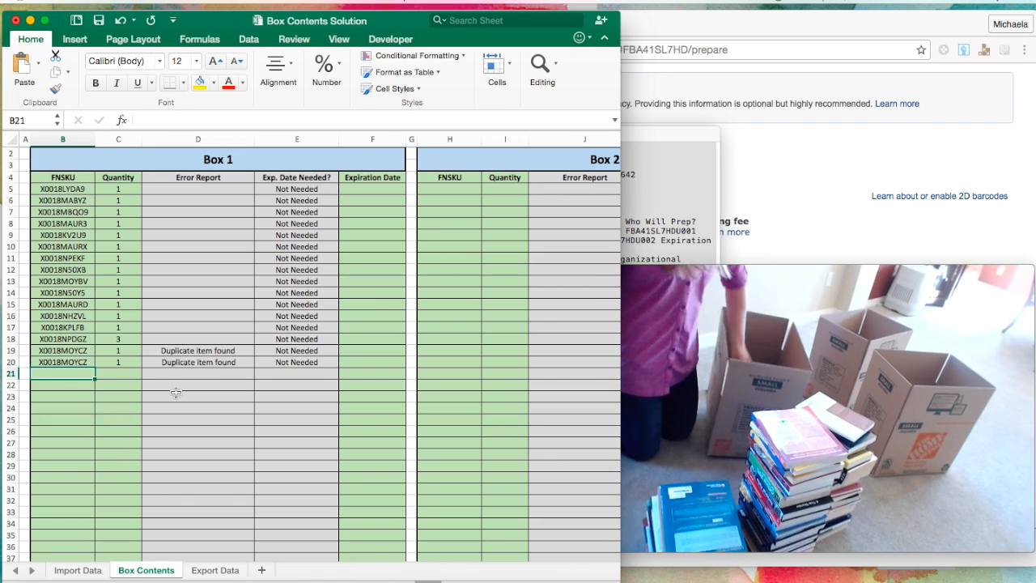
Step: Set the Box 1 quantity of X0018MOYCZ in C19 to 2 and clear the duplicate FNSKU in B20
click(114, 361)
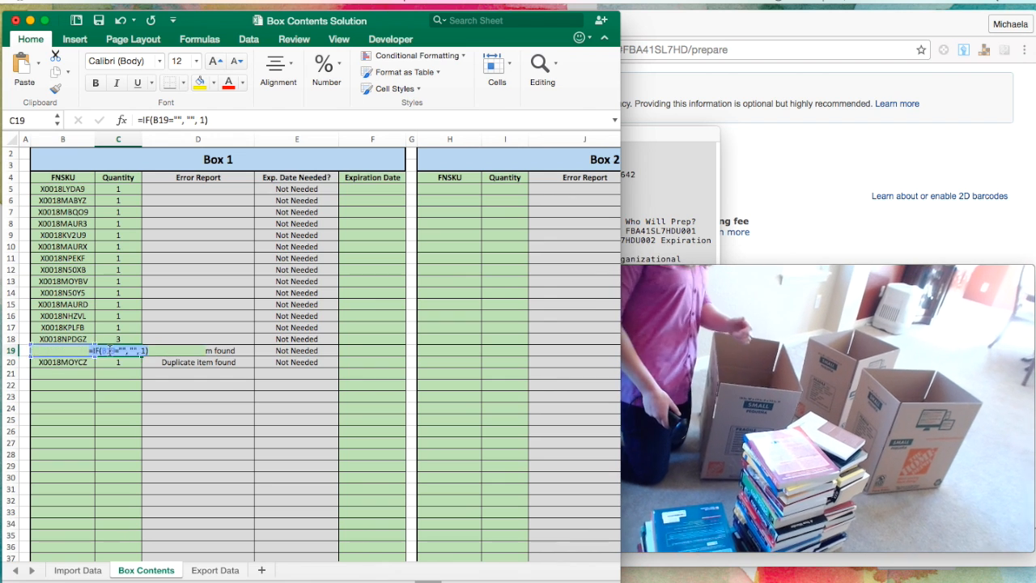
click(110, 350)
text(2)
key(Return)
key(Left)
key(Delete)
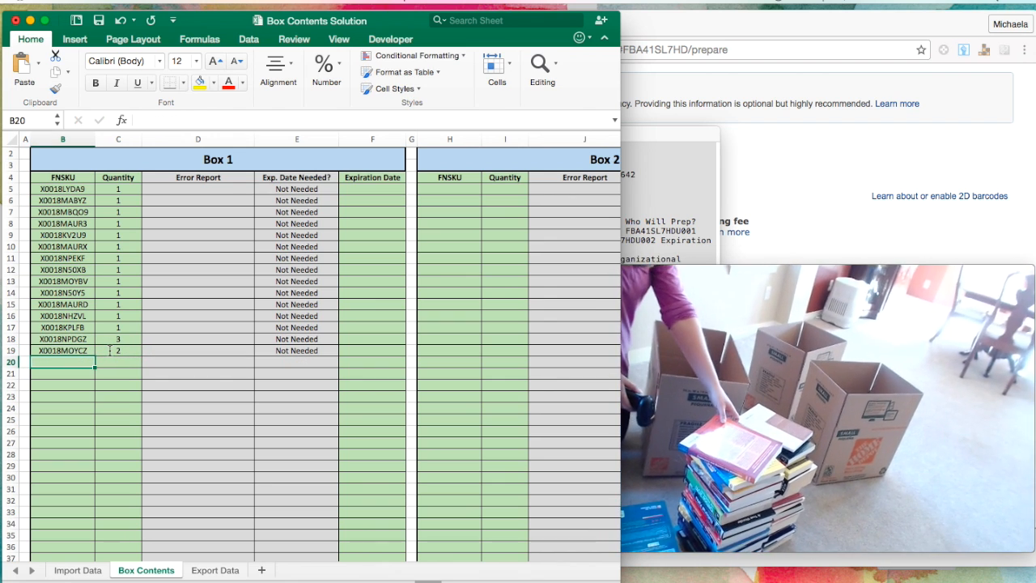
Step: Add the FNSKUs X0018NHZUR, X0018KV2TF, X0018N50YF and X0018LYDAT to Box 1 in cells B20 to B23
text(X0018NHZUR)
key(Return)
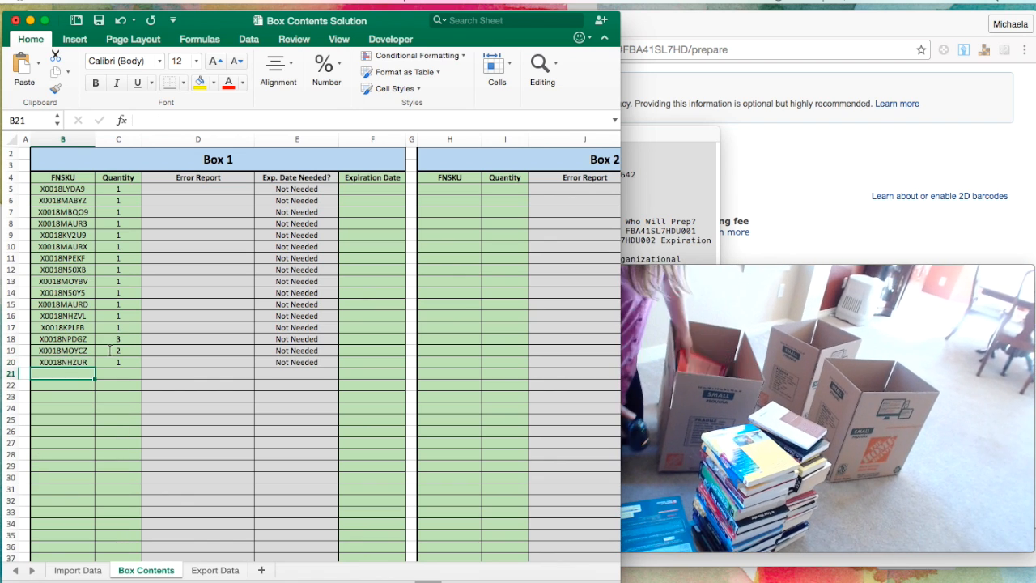
text(X0018KV2TF)
key(Return)
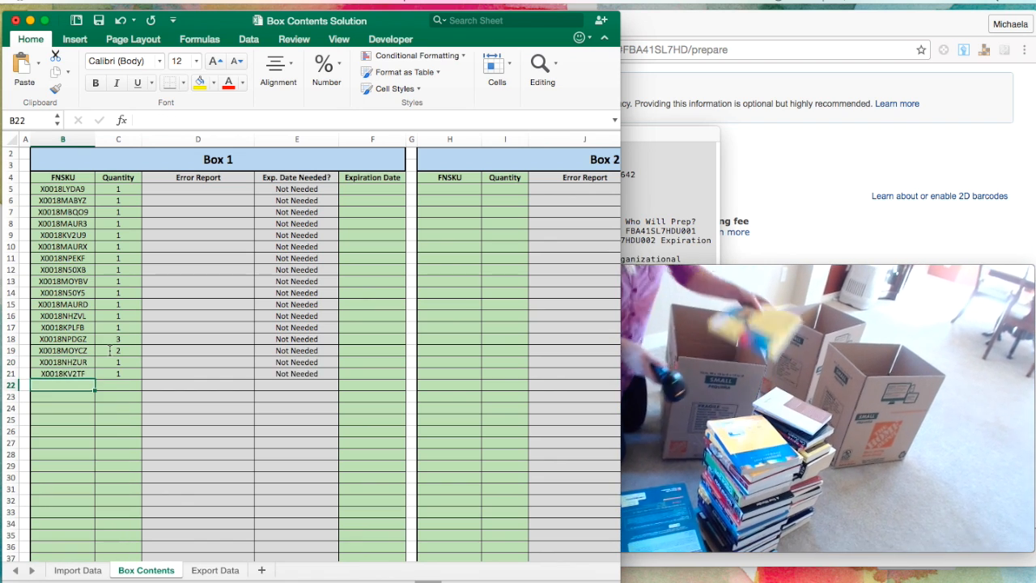
text(X0018N50YF)
key(Return)
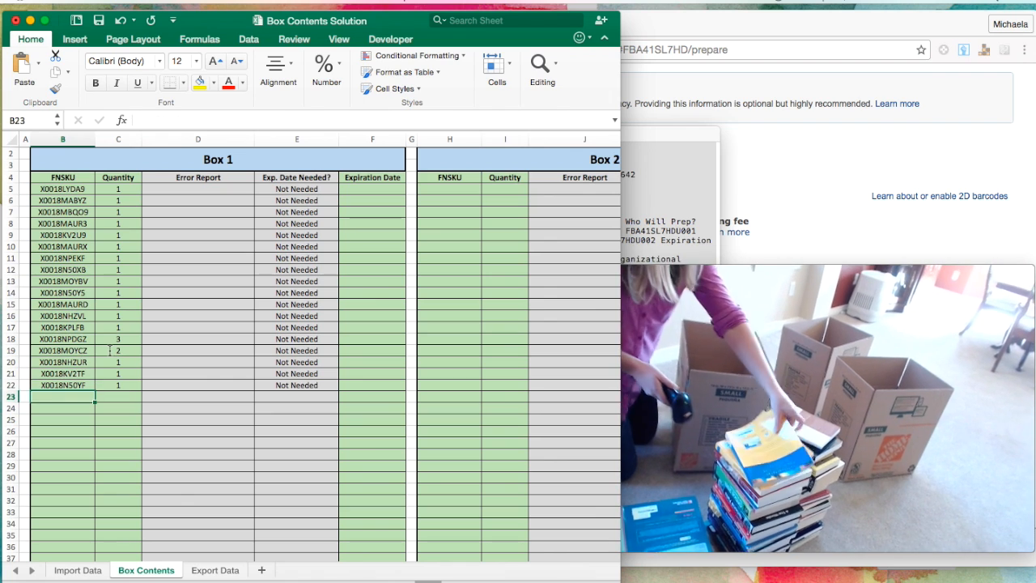
text(X0018LYDAT)
key(Return)
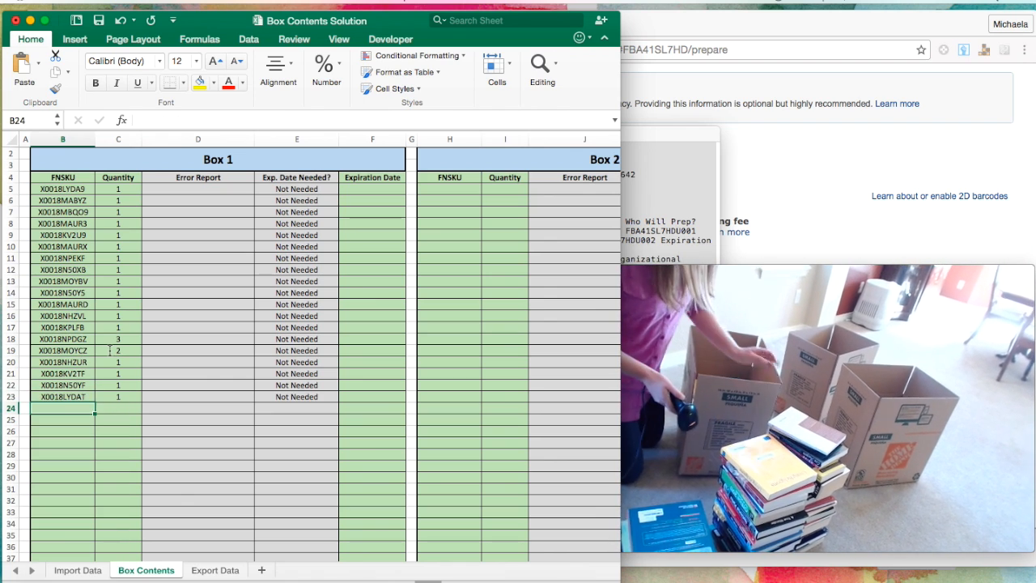
Step: Add the FNSKUs X0018N5FYF, X0018NIY75, X0018NPDH9 and X0018LYDAJ to Box 1 in cells B24 to B27
text(X0018N5FYF)
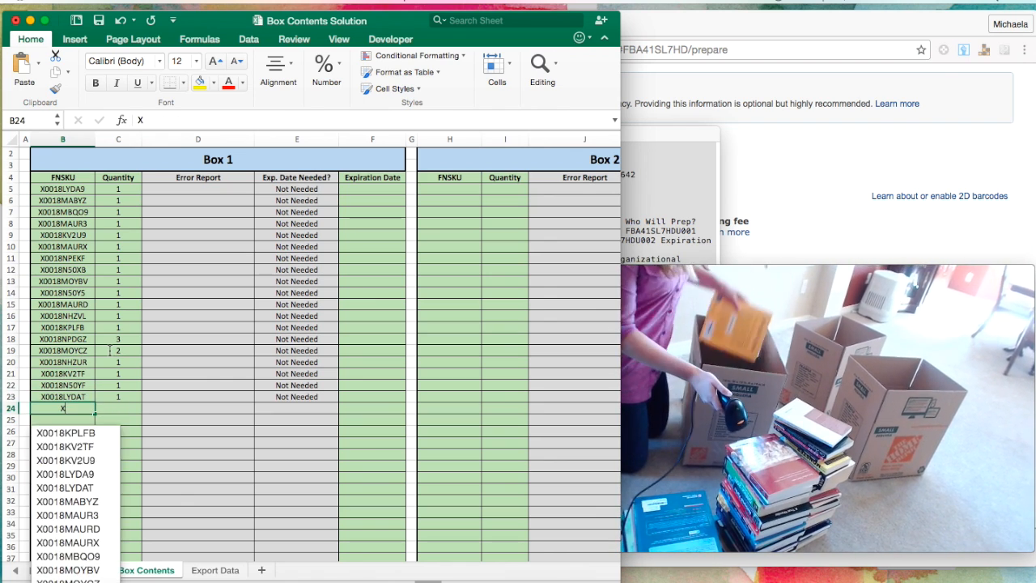
key(Return)
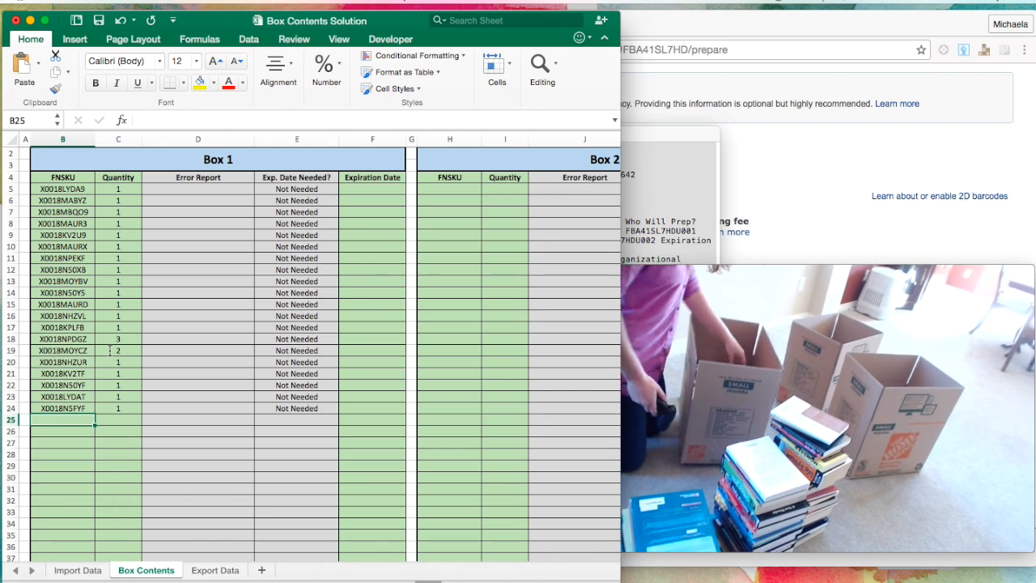
text(X0018NIY75)
key(Return)
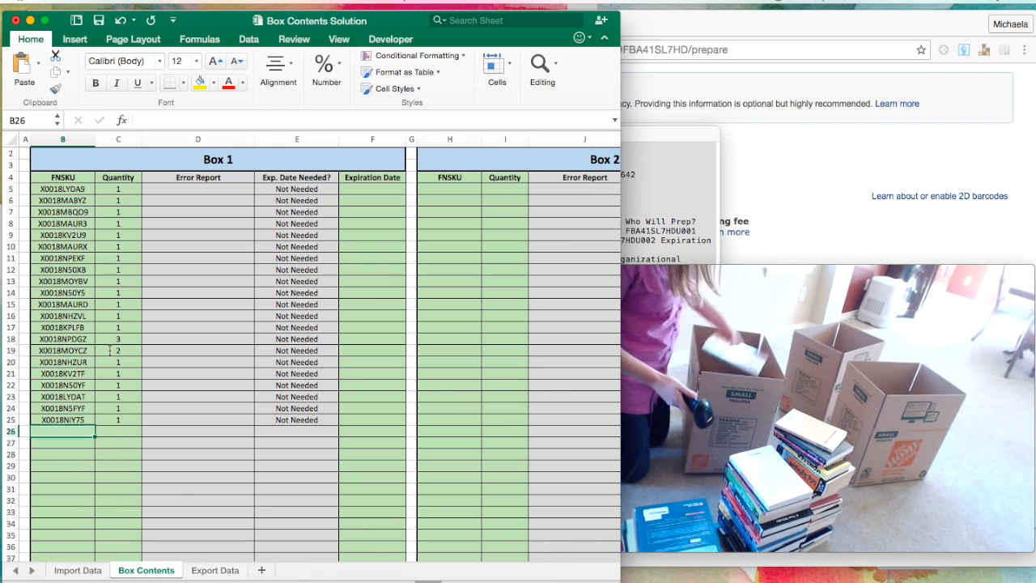
text(X0018NPDH9)
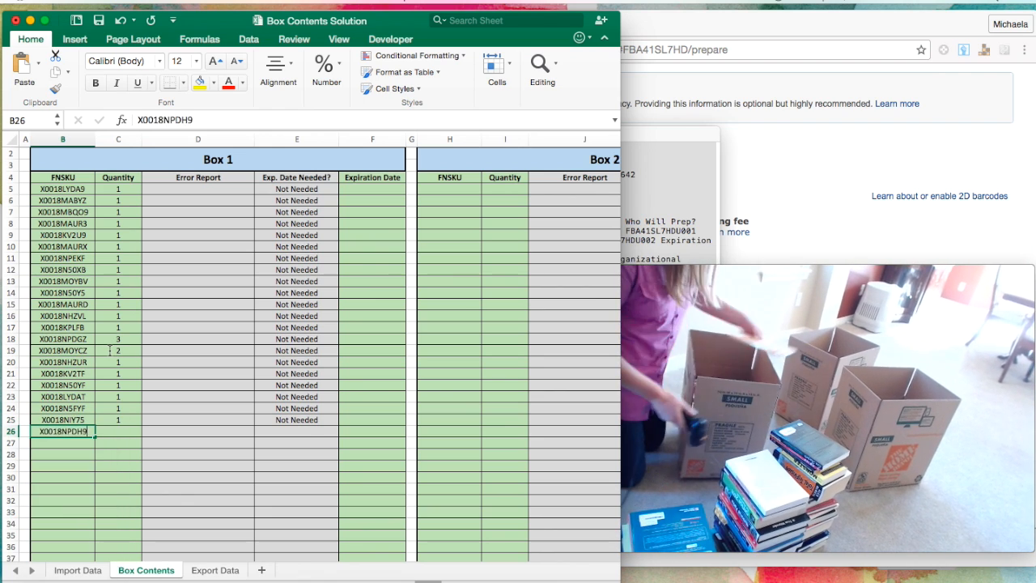
key(Return)
text(X0018LYDAJ)
key(Return)
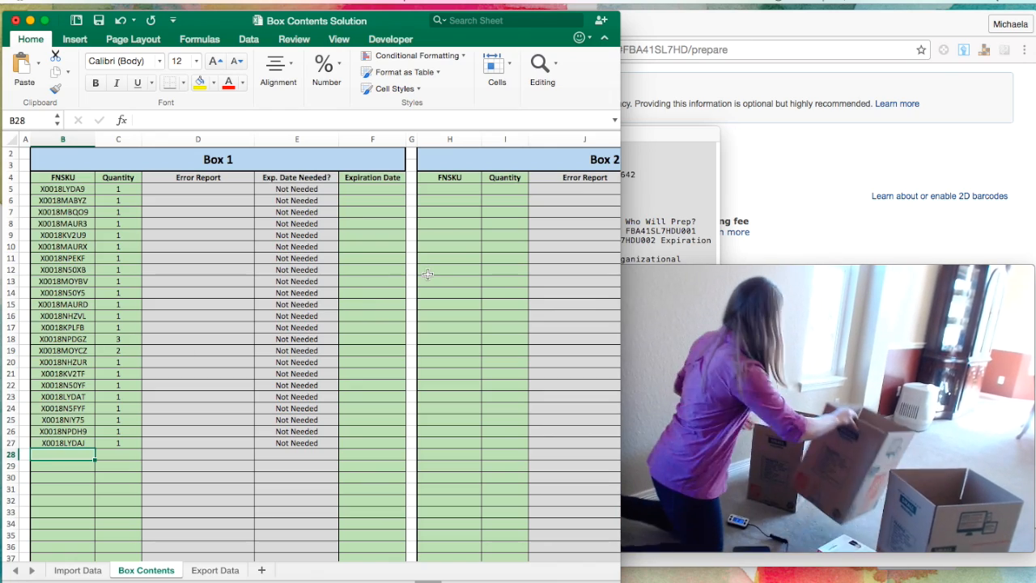
Step: Enter X0018KV2TZ as the first FNSKU of Box 2 in cell H5
scroll(427, 274, right, 3)
scroll(428, 275, up, 1)
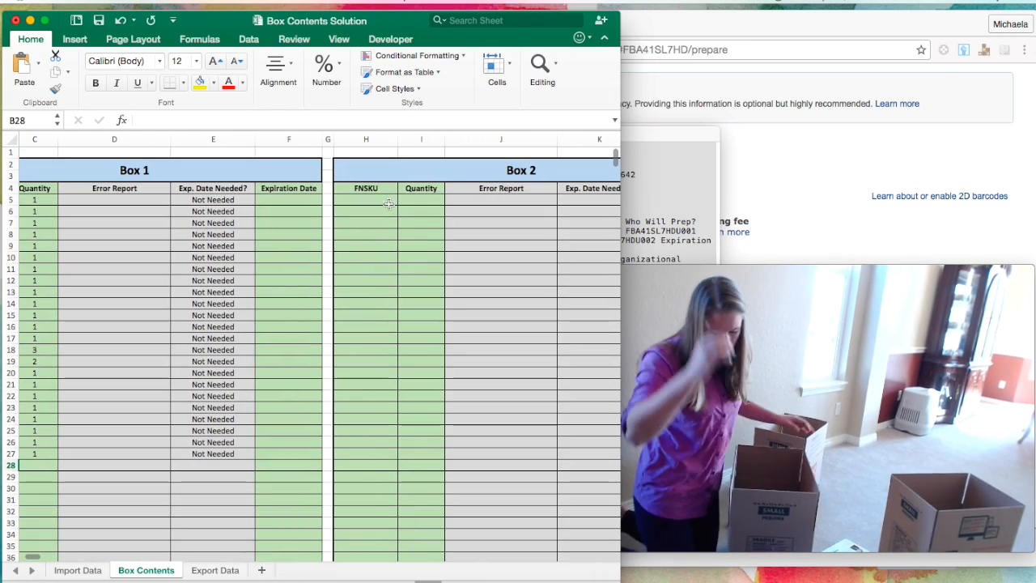
click(375, 200)
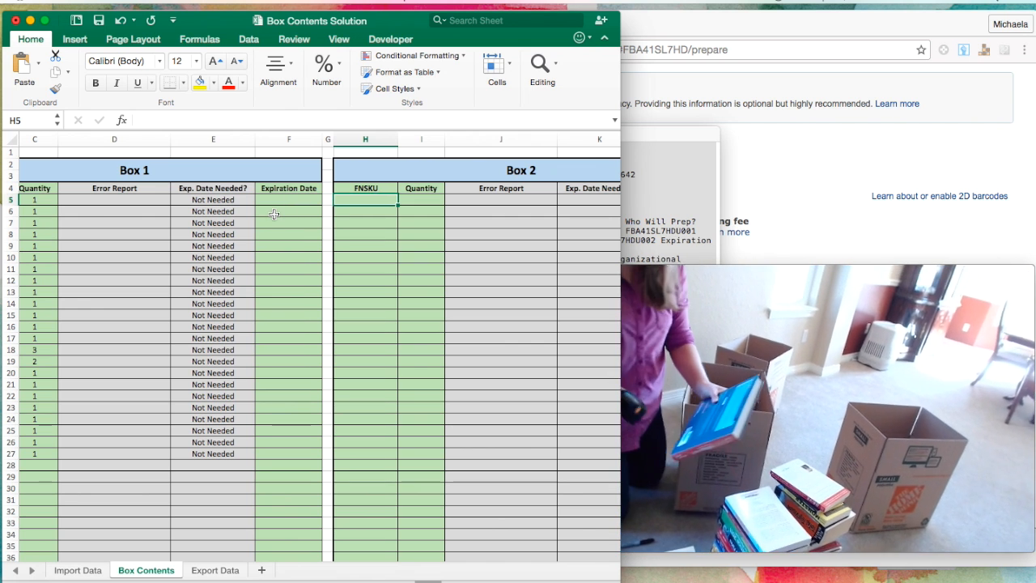
text(X0018KV2TZ)
key(Return)
Step: Add the FNSKUs X0018L2J6T (quantity 2), X0018N5FYZ, X0018KV2TP and X0018NIY7F to Box 2 in cells H6 to H9
scroll(275, 214, right, 2)
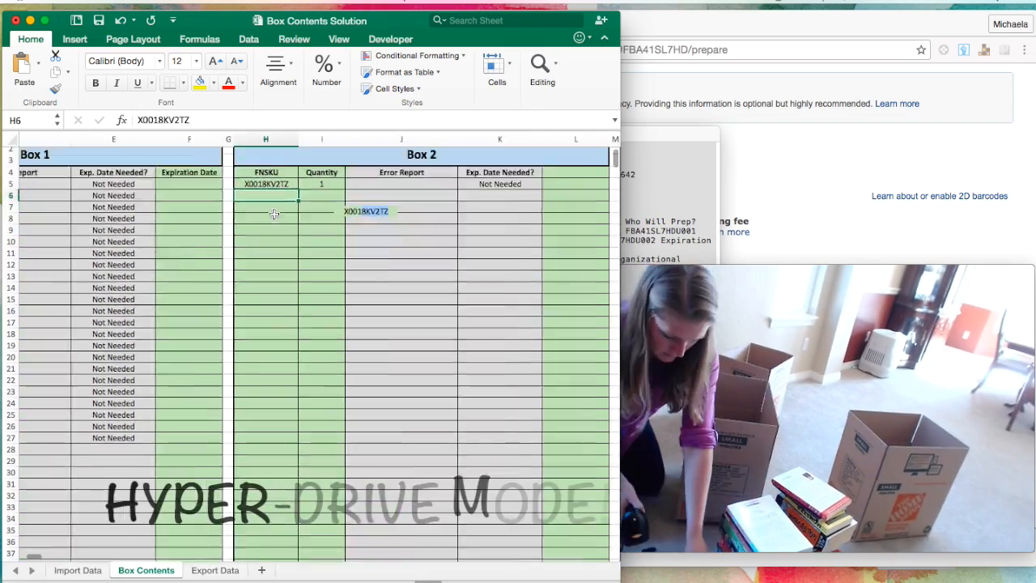
scroll(275, 213, right, 3)
text(X0018L2J6T)
key(Return)
text(X0018N5FYZ)
key(Return)
text(X0018KV2TP)
key(Return)
text(X0018NIY7F)
key(Return)
Step: Add the FNSKUs X0018L2J7D, X0018KV2UJ, X0018NIY8J, X0018NHZVV, X0018NIY6V, X0018LYDB3 and X0018NIY7Z to Box 2 in cells H10 to H16
text(X0018L2J7D)
key(Return)
text(X0018KV2UJ)
key(Return)
text(X0018NIY8J)
key(Return)
text(X0018NHZVV)
key(Return)
text(X0018NIY6V X0018LYDB3 X0018NIY7Z )
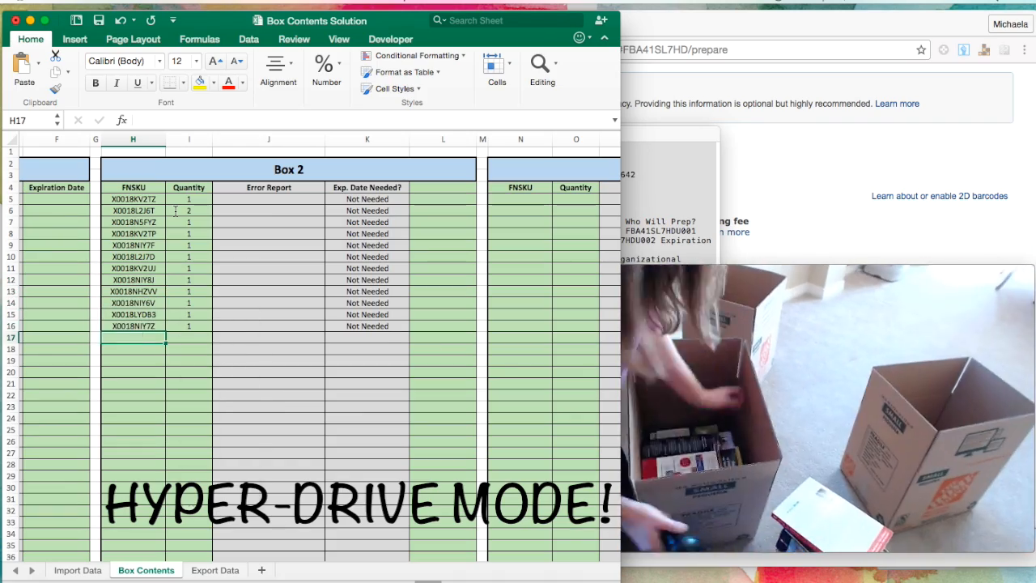
Step: Add FNSKUs X0018N5FY5, X0018L241J, X0018NIY89, X0018NHZVB, X0018MABZ9, X0018N50XV, X0018N5FYP, X0018KPLER, X0018L2J73 (quantity 2) and X0018L2J6J to Box 2 in cells H17 to H26
text(X0018N5FY5 X0018L241J X0018NIY89 X0018NHZVB )
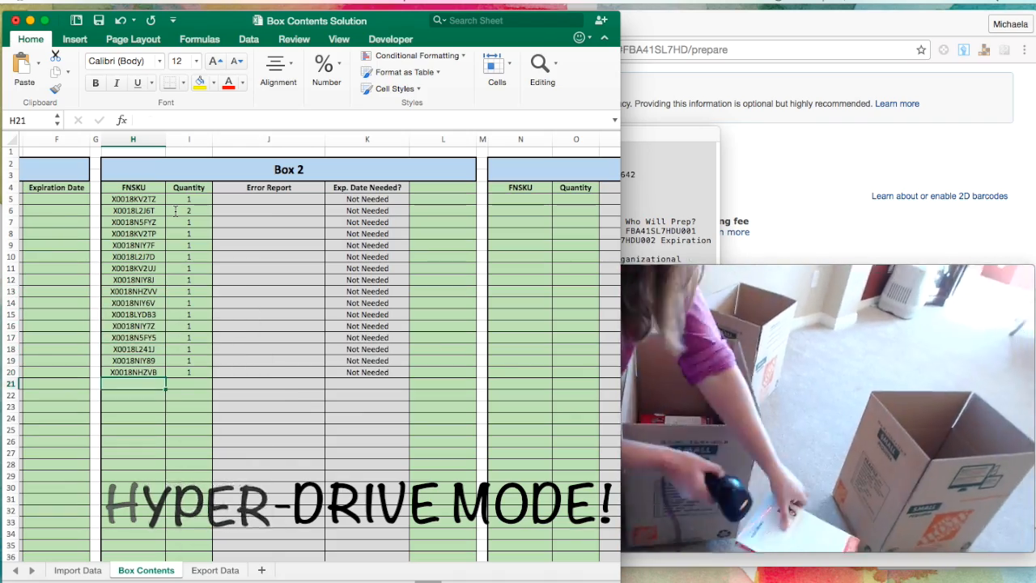
text(X0018MABZ9 X0018N5QXV X0018N5FYP X0018KPLER X0018L2J73 X0018L2J6J)
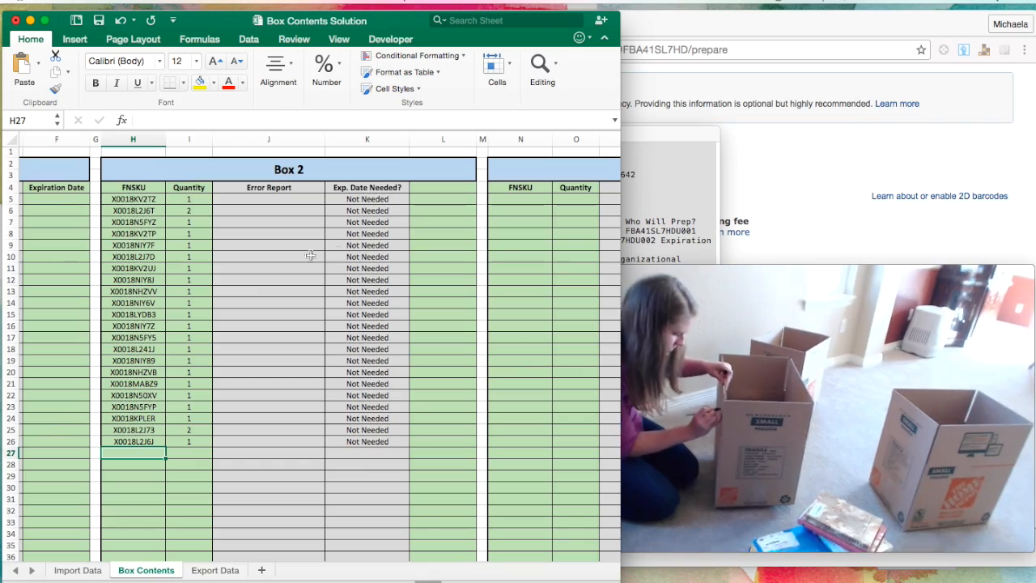
Step: Enter X0018NPDHJ as the first FNSKU of Box 3 in cell N5
scroll(417, 225, down, 1)
scroll(418, 225, right, 1)
scroll(418, 226, right, 5)
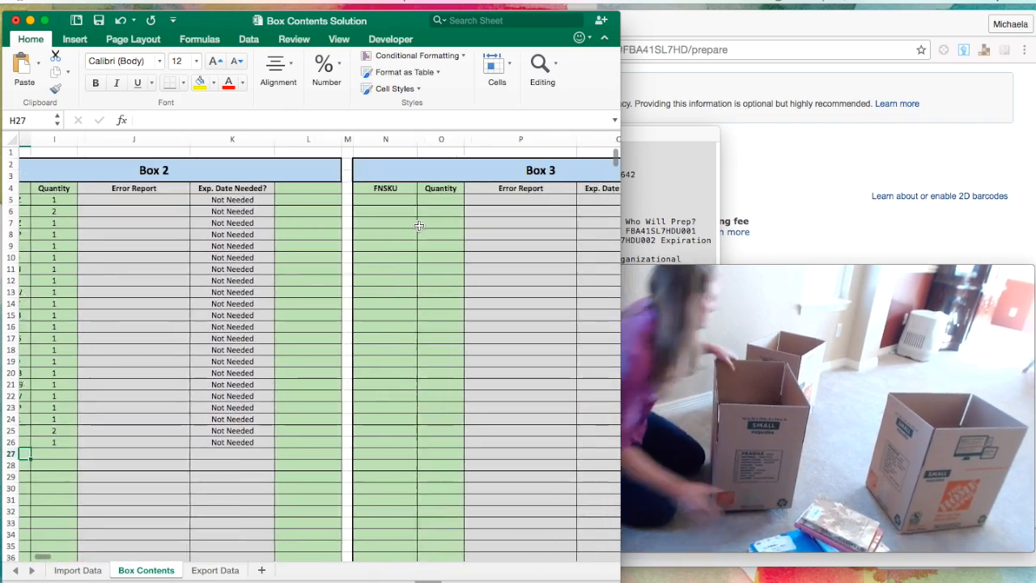
scroll(418, 225, up, 1)
scroll(418, 225, right, 2)
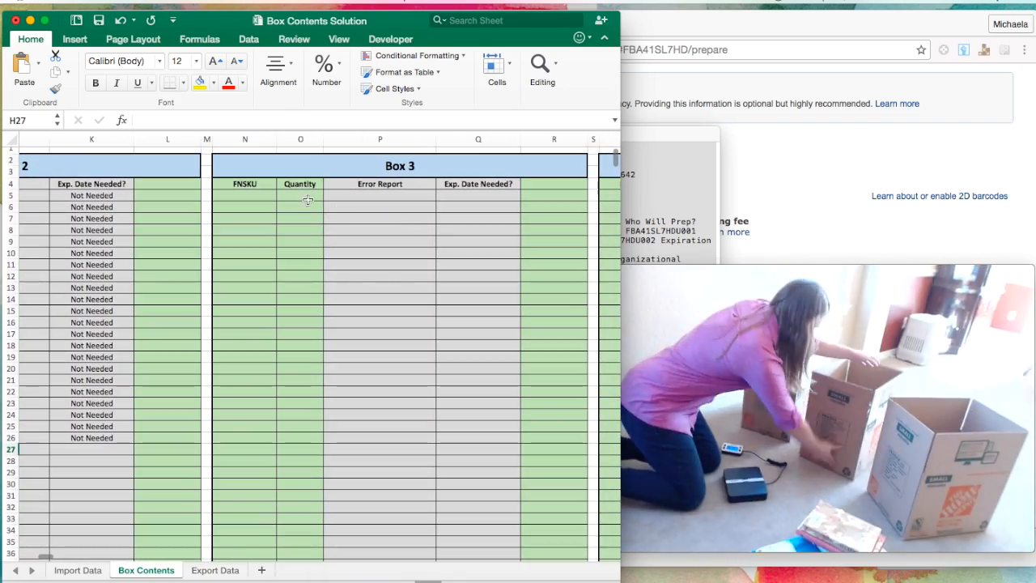
click(259, 197)
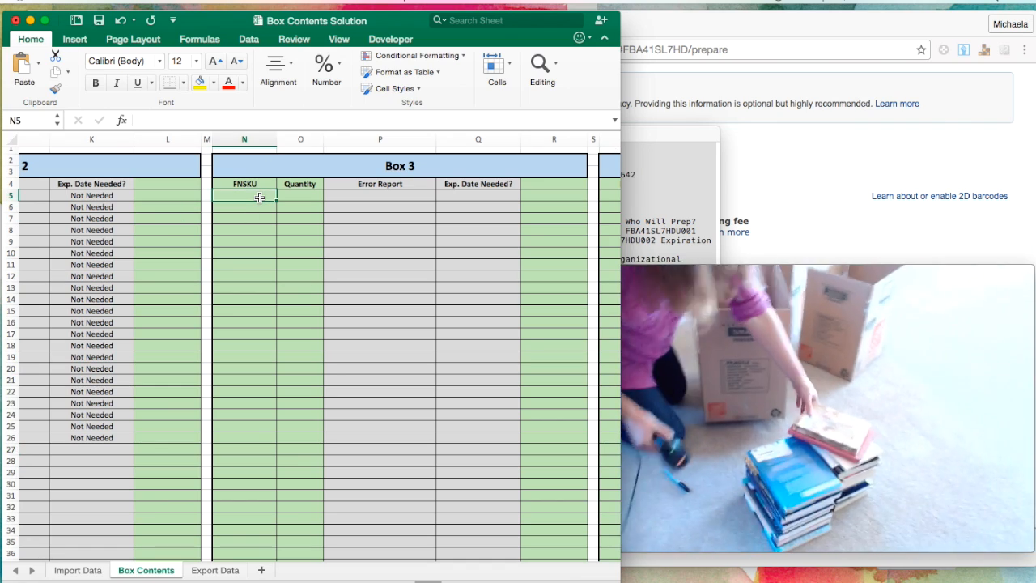
text(X0018NPDHJ)
key(Return)
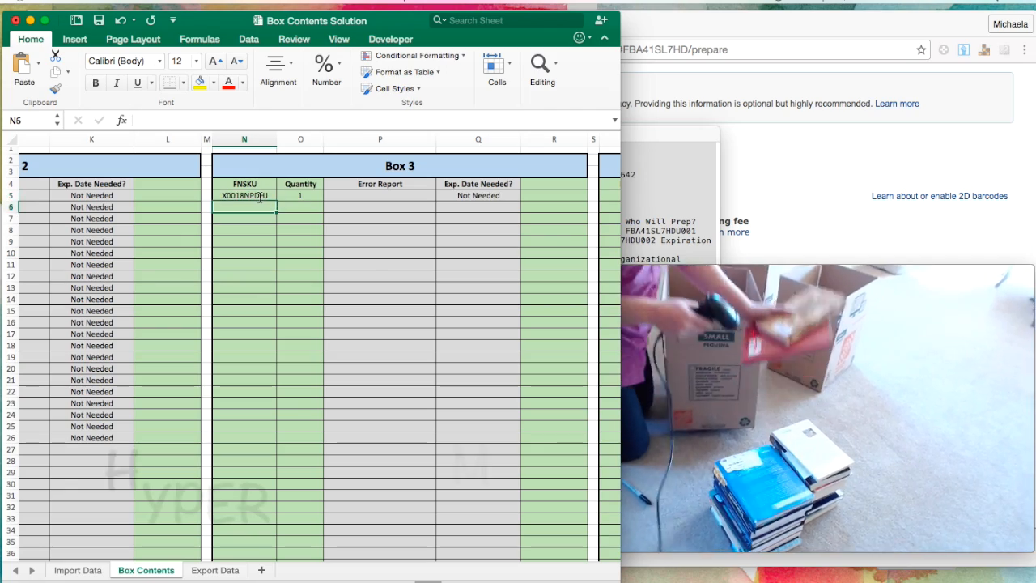
Step: Add FNSKUs X0018NIY7P, X0018L2J69, X0018N50YZ, X0018N5FZJ, X0018MBQP3, X0018NPEKZ, X0018MOYCF, X0018N50XL, X0018MOYCP, X0018MABZJ and X0018NPDHT to Box 3 in cells N6 to N16
text(X0018NIY7P)
key(Return)
text(X0018L2J69 X0018N5OYZ X0018N5FZJ X0018MBQP3 X0018NPEKZ X0018MOYCF X0018N5OXL X0018MOYCP X0018MABZJ X0018NPDHT )
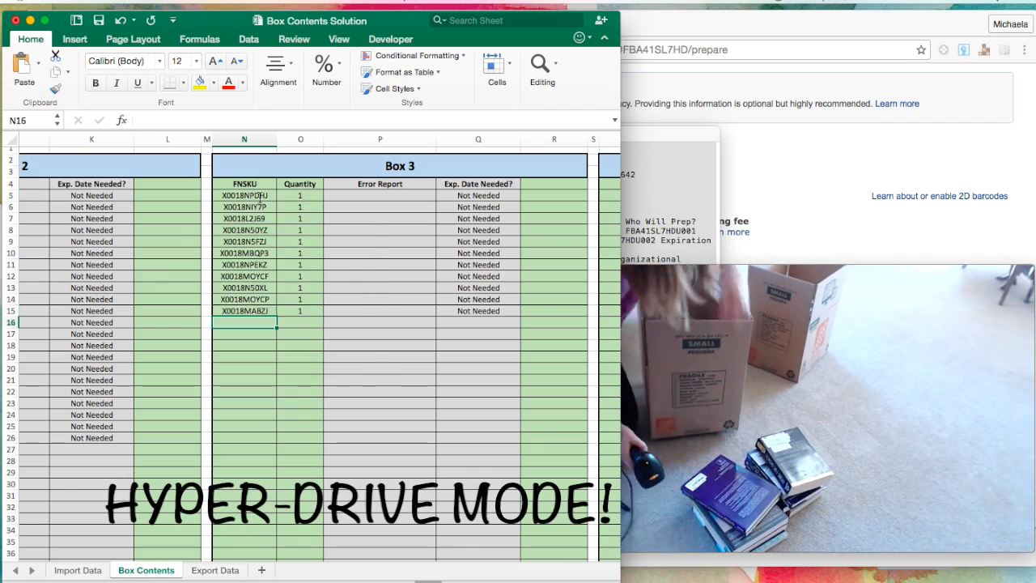
Step: Add the FNSKUs X0018L2J5Z and X0018N5FZ9 to Box 3 in cells N17 and N18
text(X0018L2J5Z)
key(Return)
text(X0018N5FZ9)
key(Return)
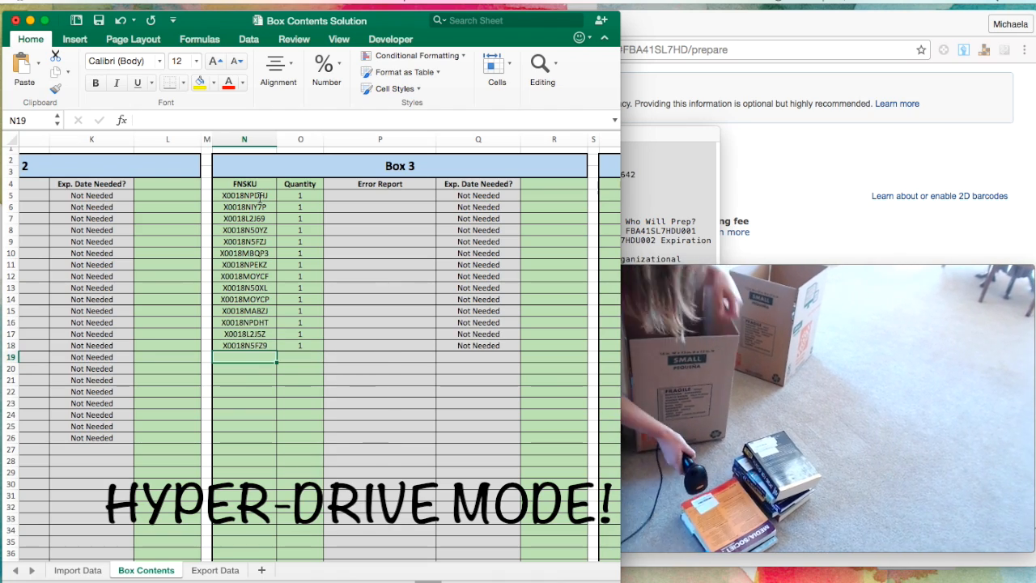
Step: Add the FNSKUs X0018NPEKP, X0018KPLFL, X0018MOYD9 and X0018MBQOJ to Box 3 in cells N19 to N22
text(X0018NPEKP)
key(Return)
text(X0018KPLFL)
key(Return)
text(X0018MOYD9)
key(Return)
text(X0018MBQOJ)
key(Return)
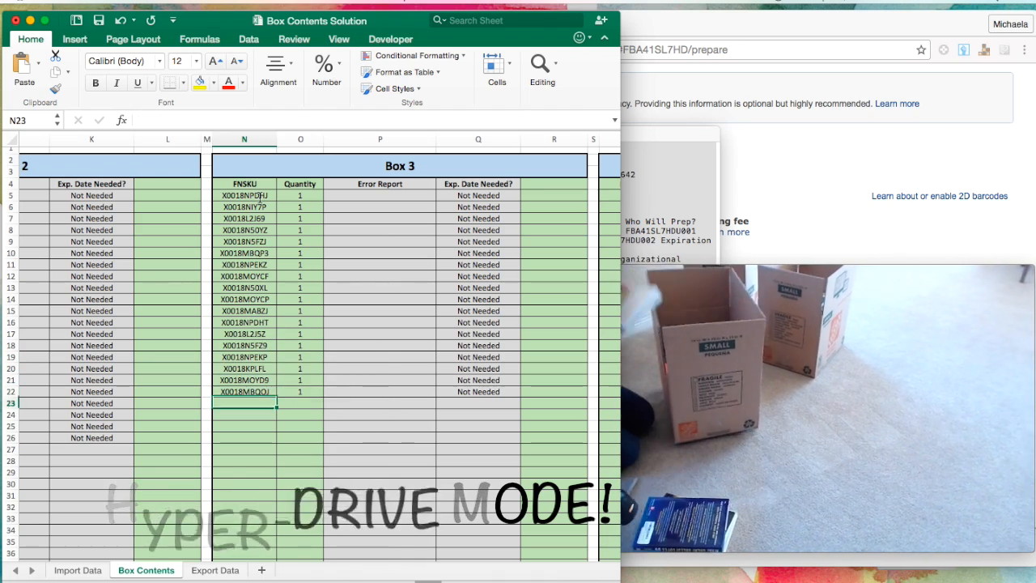
Step: Add the FNSKUs X0018MBQOT, X0018LYDBD and X0018MOYDJ to Box 3 in cells N23 to N25
text(X0018MBQOT)
key(Return)
text(X0018LYDBD)
key(Return)
text(X0018MOYDJ)
key(Return)
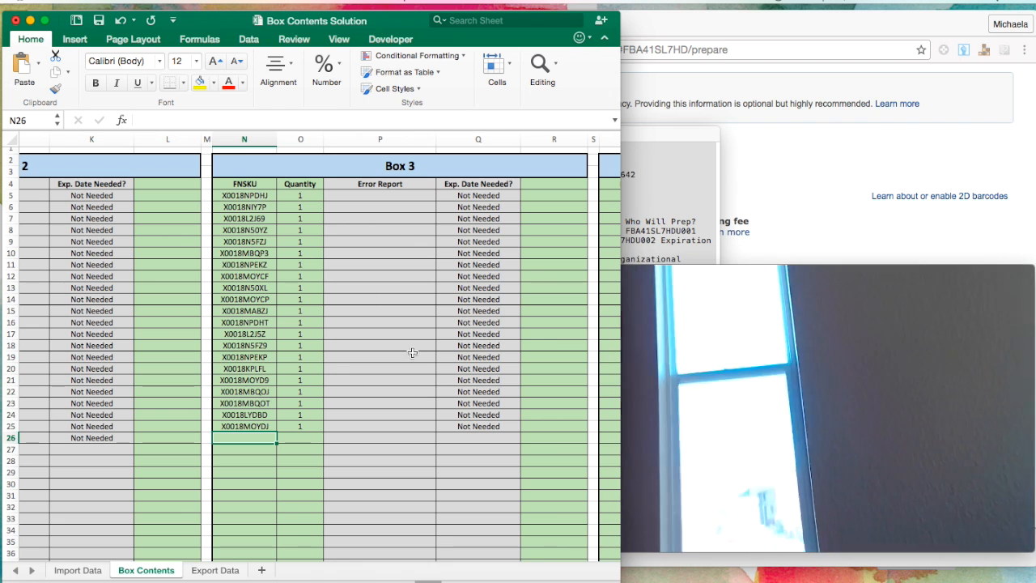
Step: Switch to Seller Central and generate and download the tab-delimited pack list template for 3 boxes
drag(622, 297, 1011, 308)
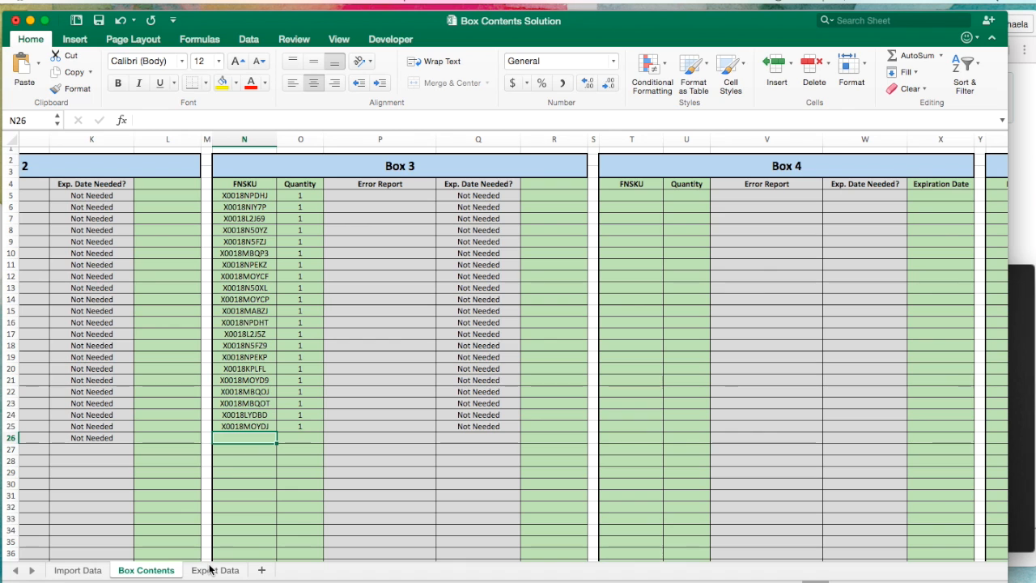
click(1019, 157)
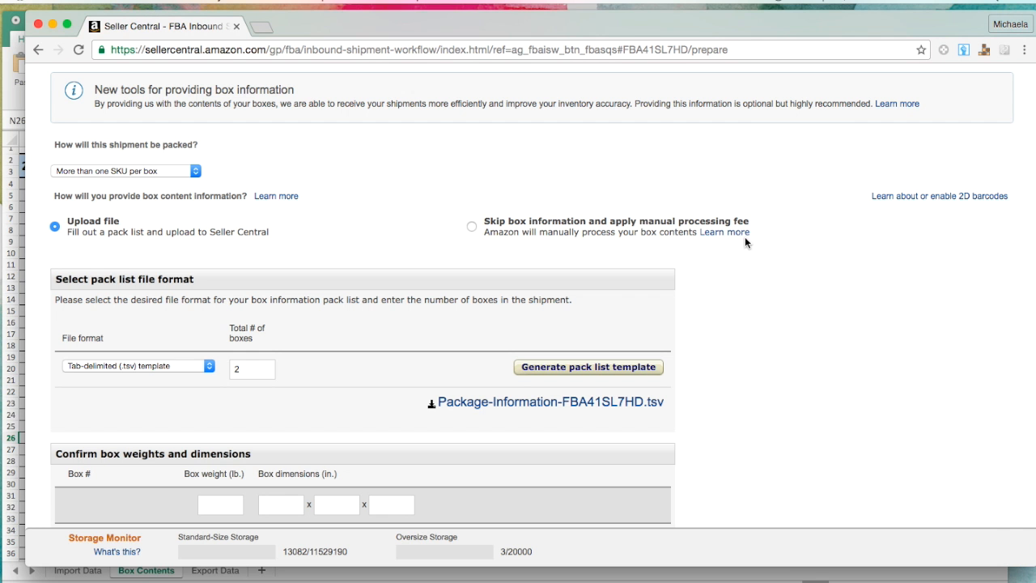
double_click(247, 370)
text(3)
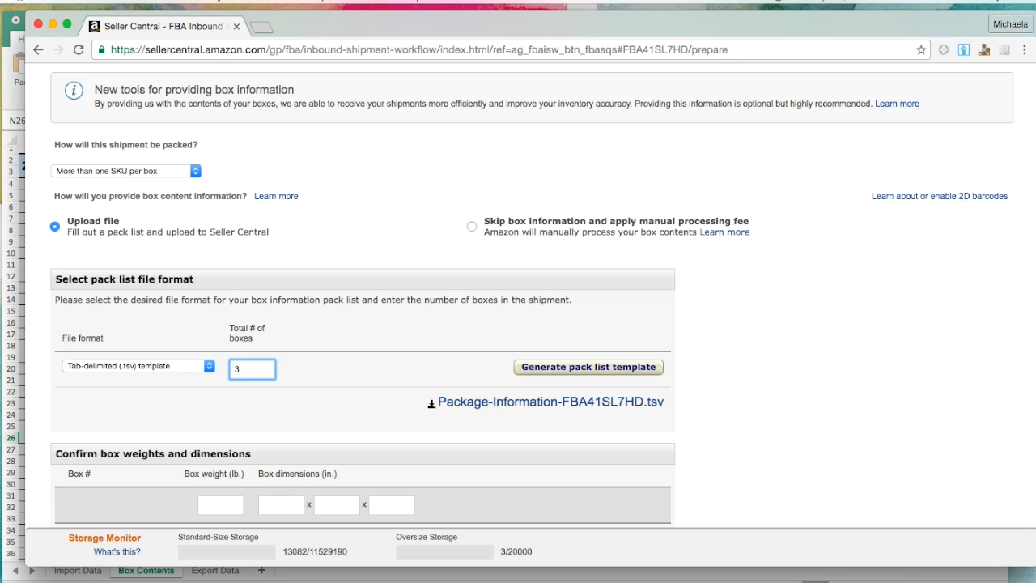
click(544, 368)
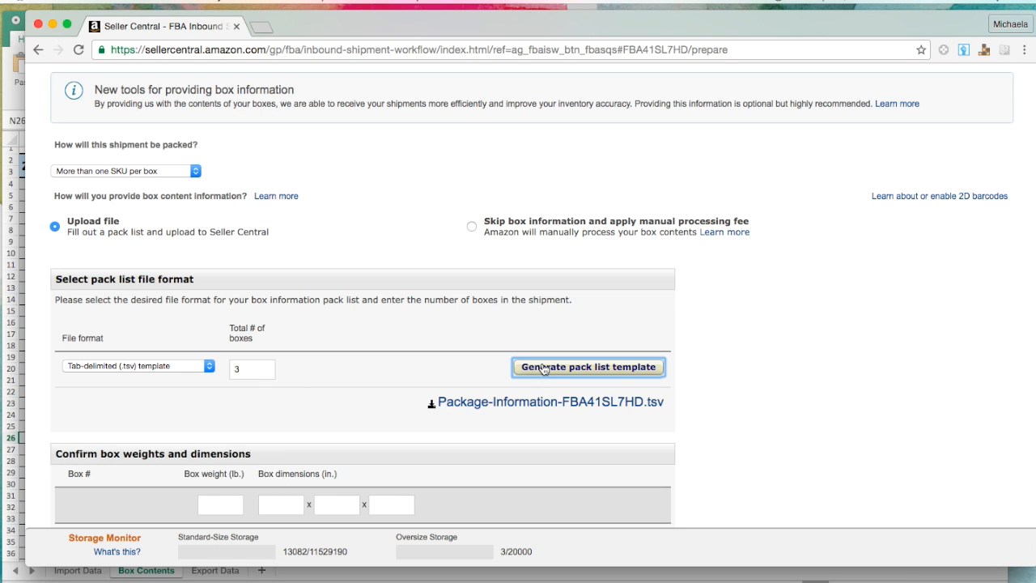
click(510, 402)
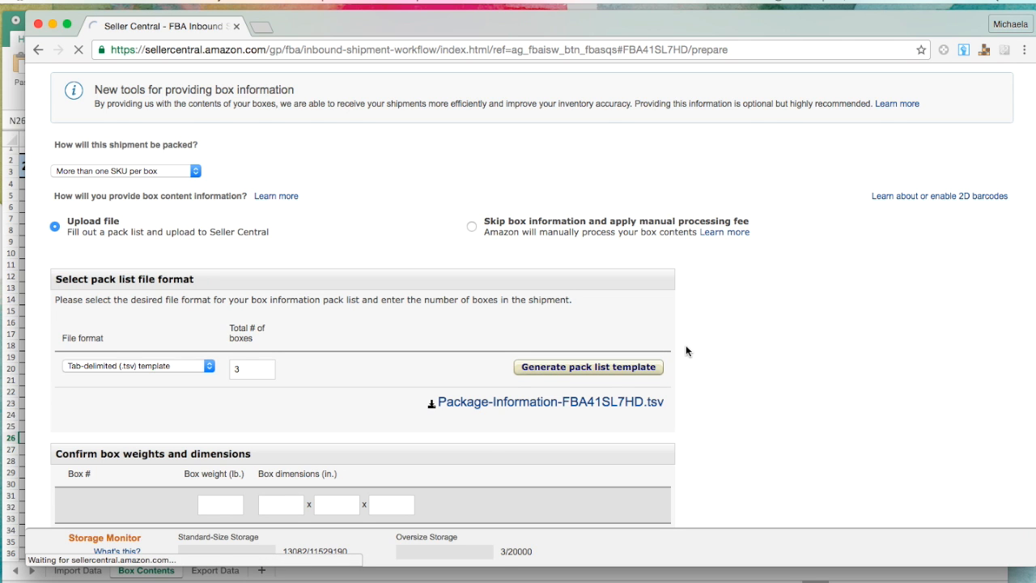
Step: Open the newly downloaded package information .tsv file and copy its entire contents
click(123, 579)
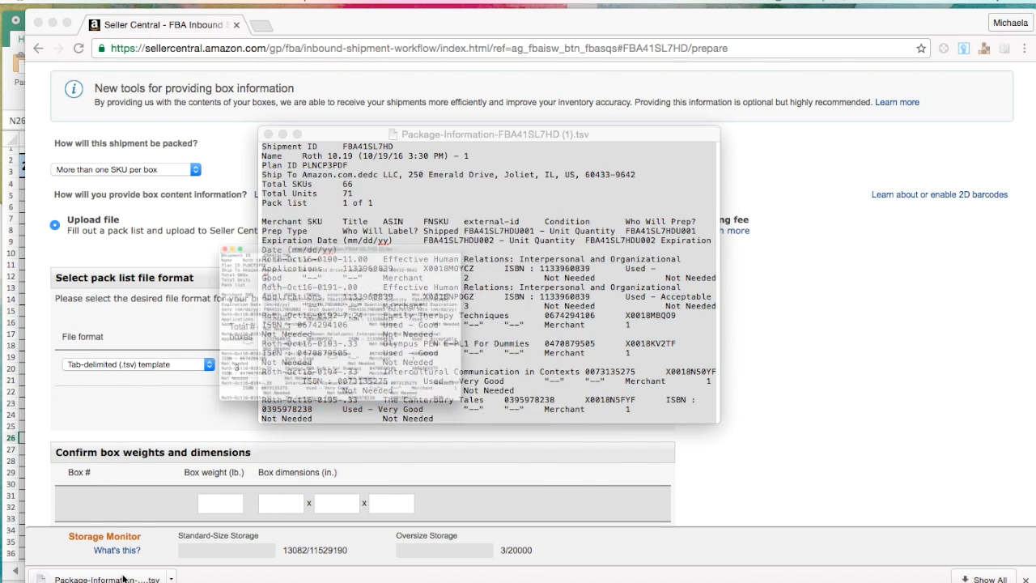
key(super+a)
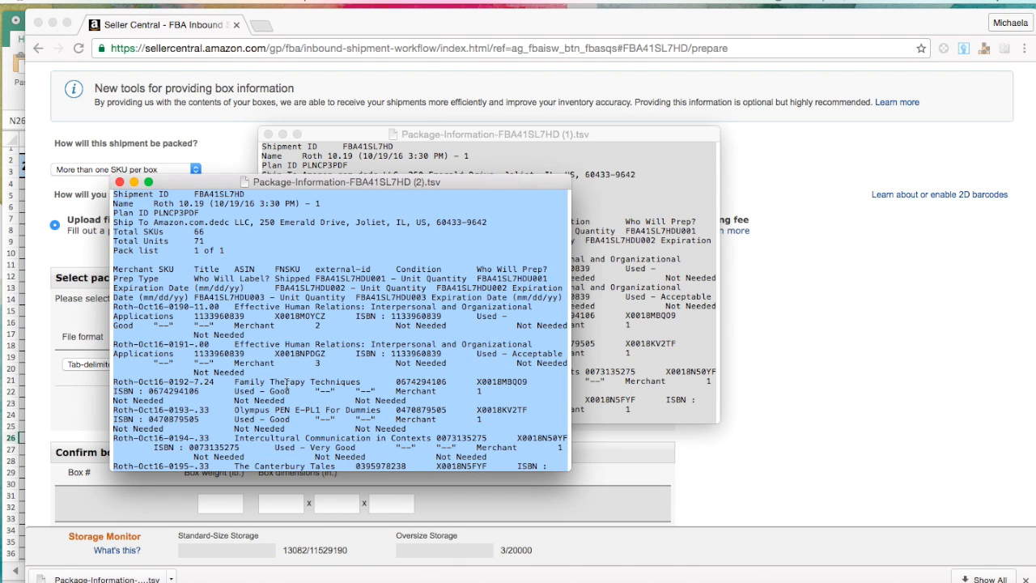
click(26, 300)
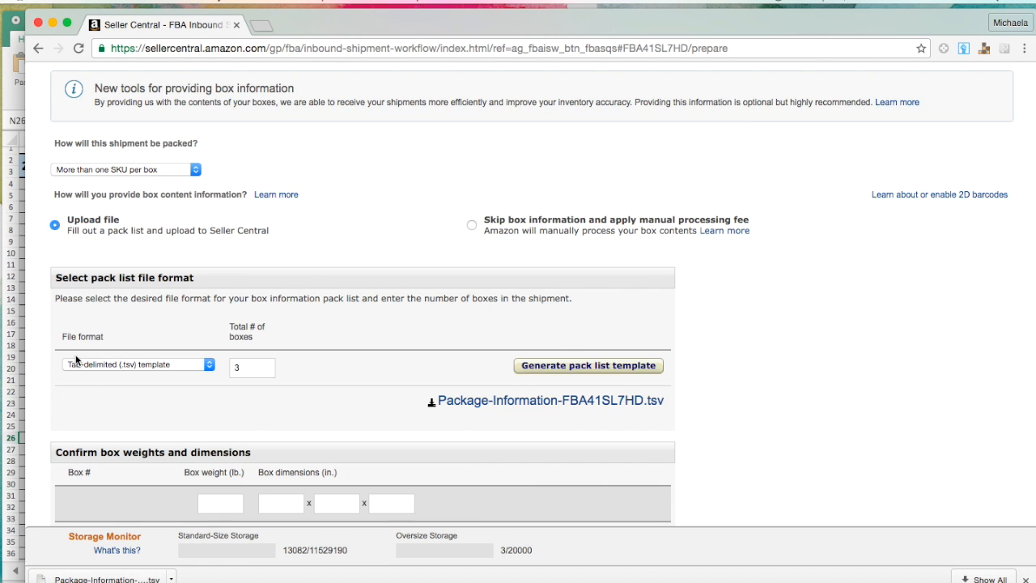
Step: Switch to the Box Contents Solution workbook in Excel and paste the copied pack list over the whole Import Data sheet
click(17, 125)
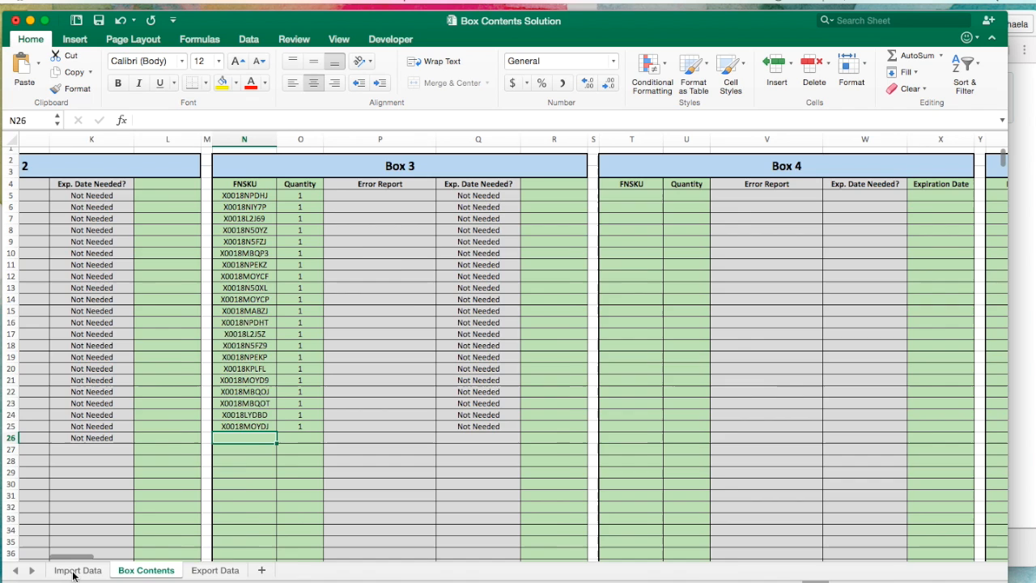
click(75, 570)
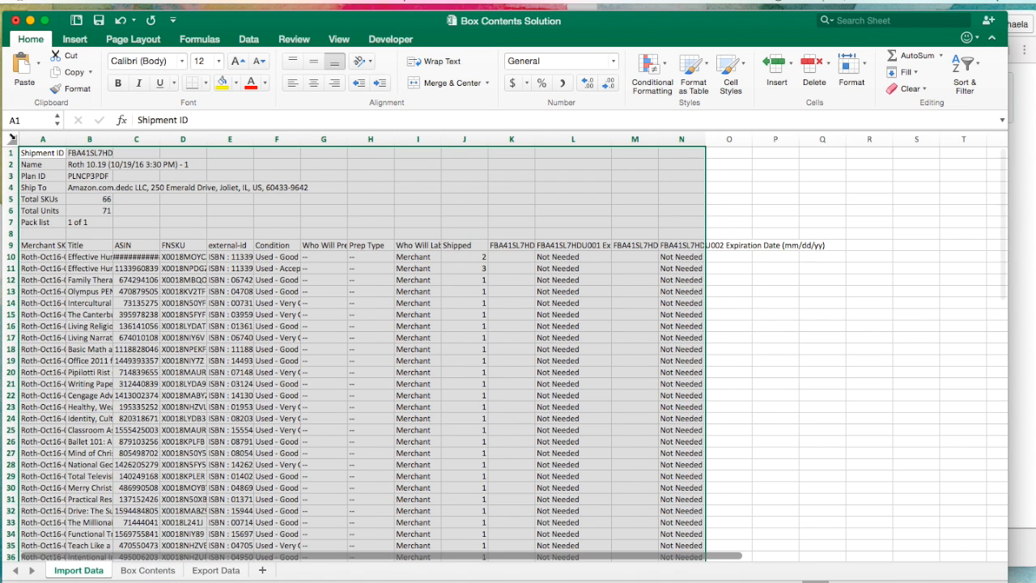
click(11, 139)
key(super+v)
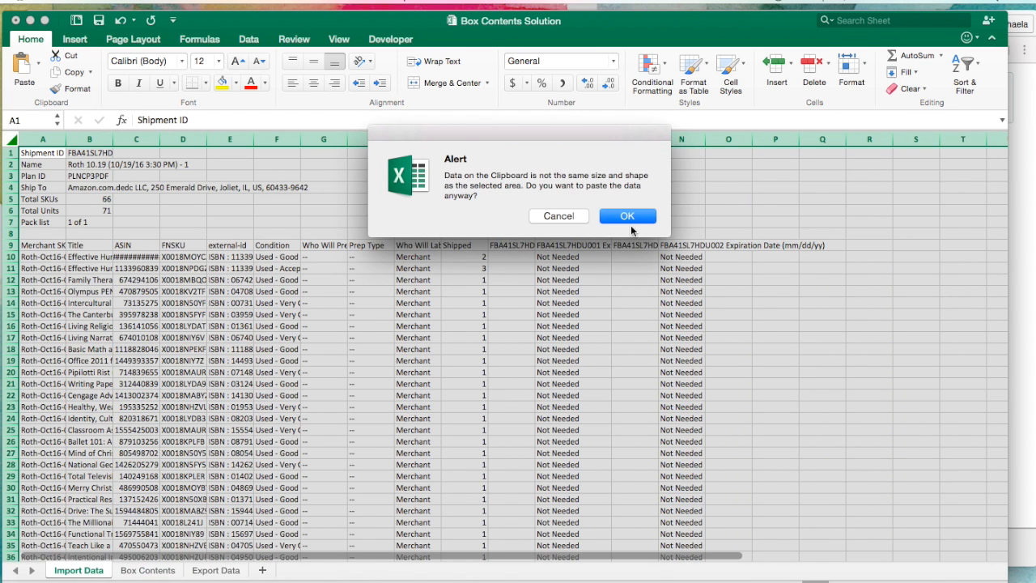
click(628, 217)
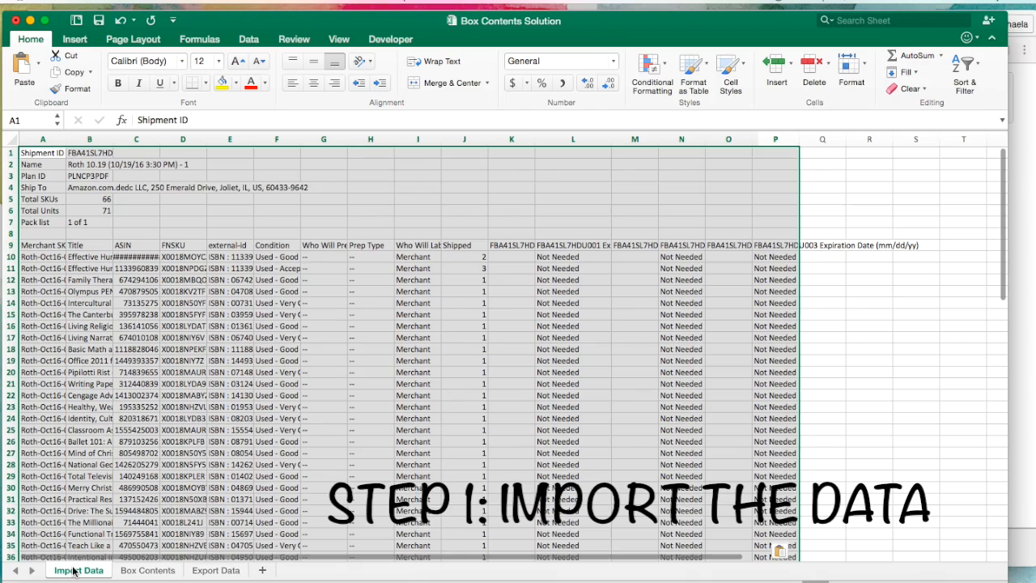
Step: Review the Boxes 1 to 3 entries on the Box Contents sheet and the per-box unit quantities on the Export Data sheet
click(146, 570)
scroll(458, 354, left, 5)
scroll(459, 355, left, 5)
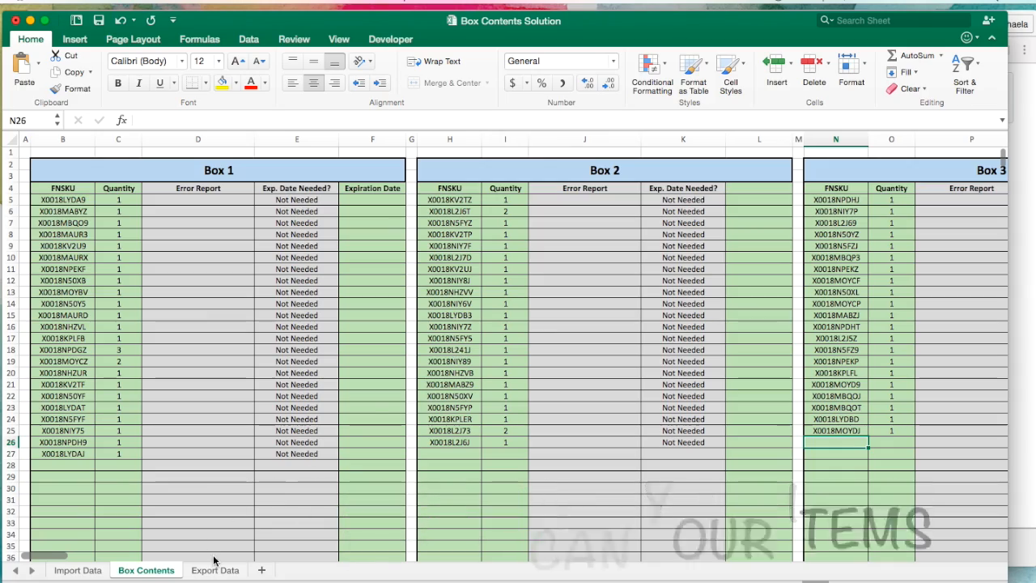
click(214, 570)
scroll(331, 366, right, 2)
scroll(331, 365, down, 10)
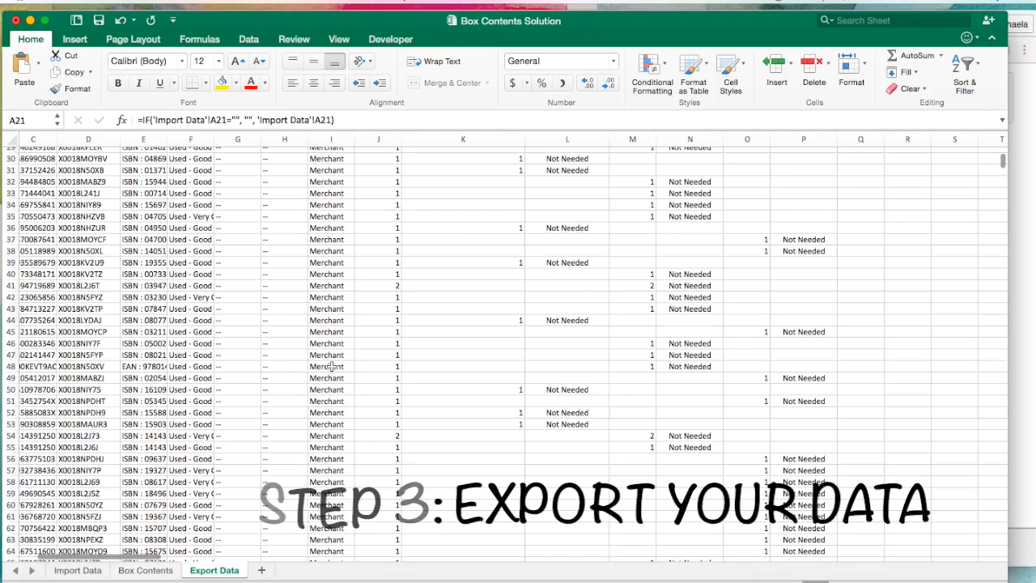
scroll(331, 366, down, 3)
scroll(331, 366, right, 1)
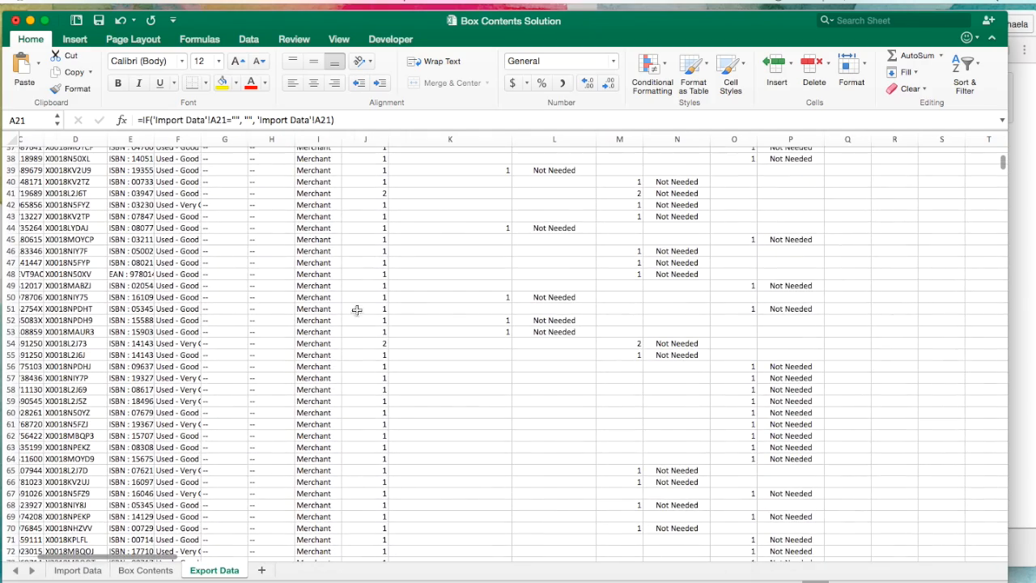
scroll(243, 243, left, 3)
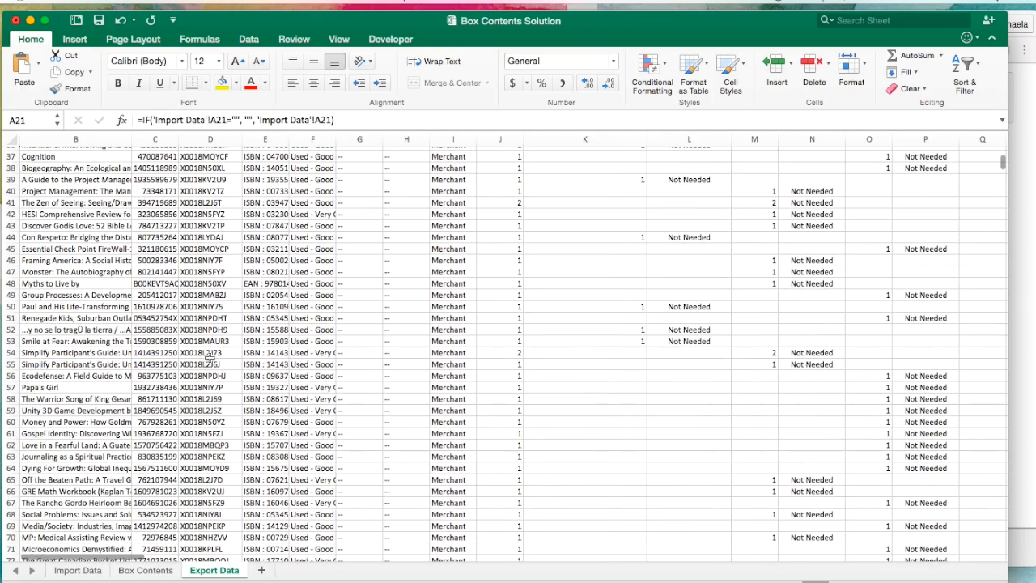
scroll(508, 358, right, 2)
scroll(508, 357, up, 1)
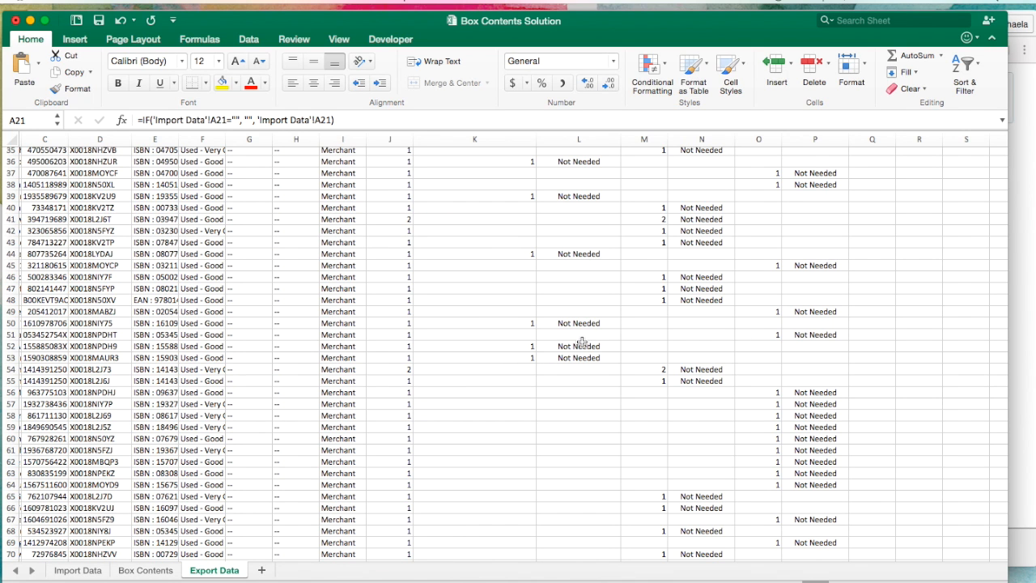
scroll(582, 343, left, 3)
scroll(583, 343, up, 4)
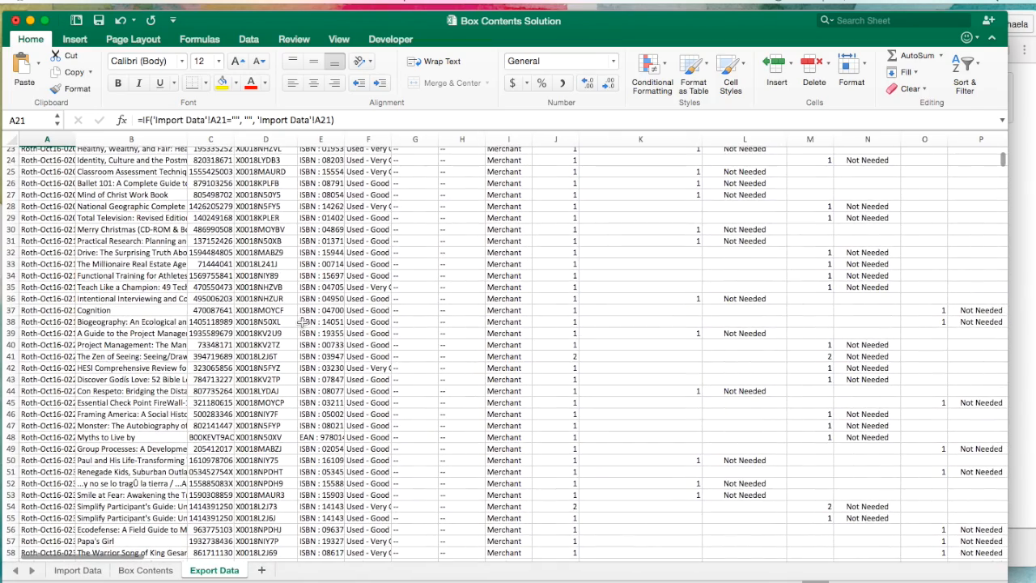
scroll(302, 324, up, 6)
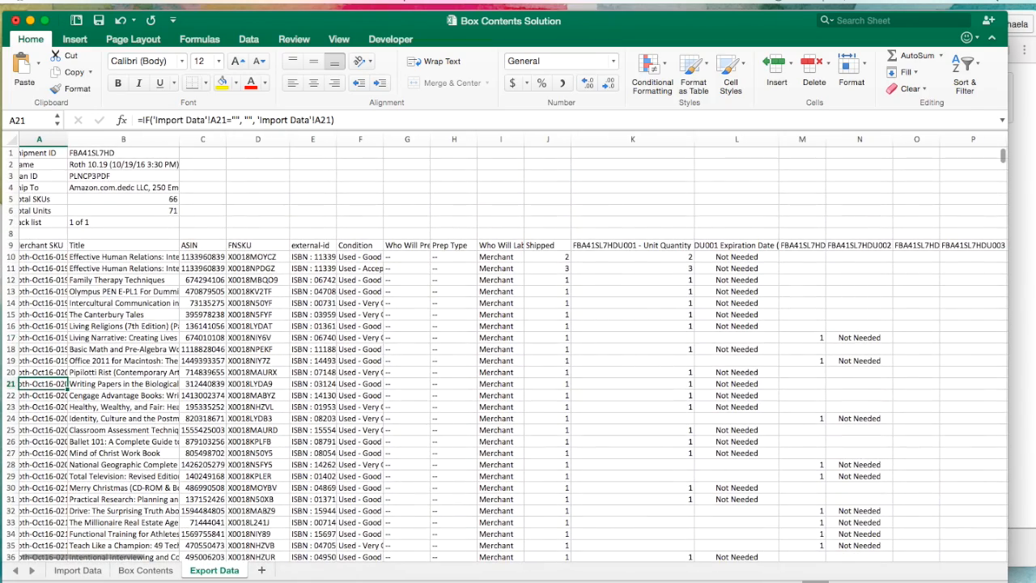
Step: Save only the Export Data sheet to the Desktop as Tab Delimited Text (.txt) named Box Contents Solution 1
click(88, 1)
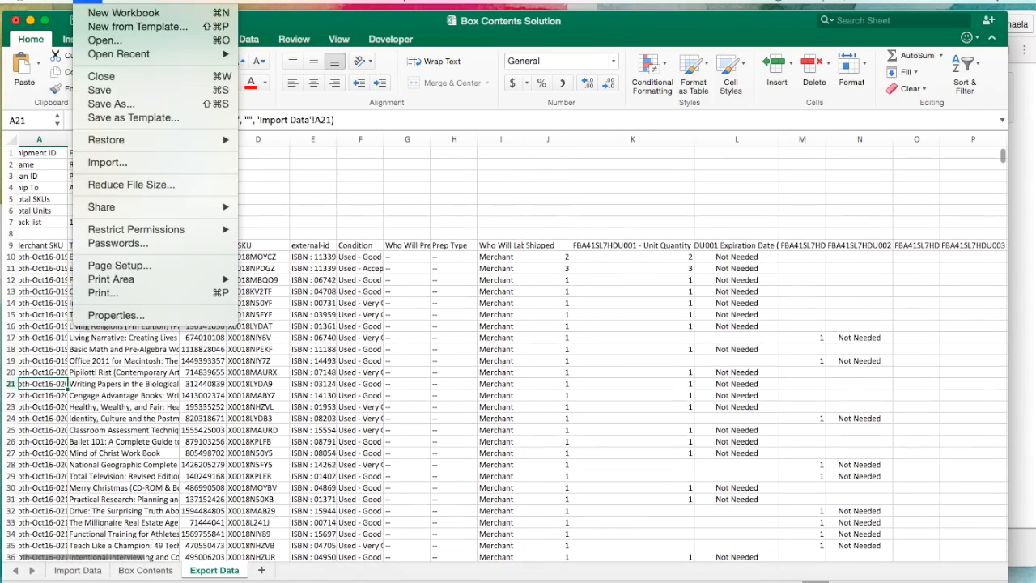
click(122, 103)
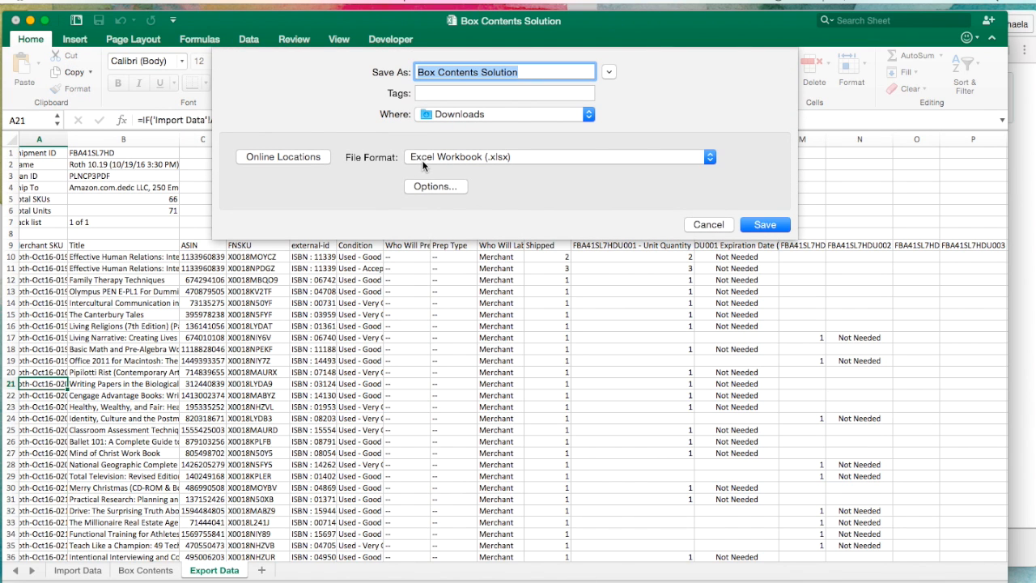
click(424, 160)
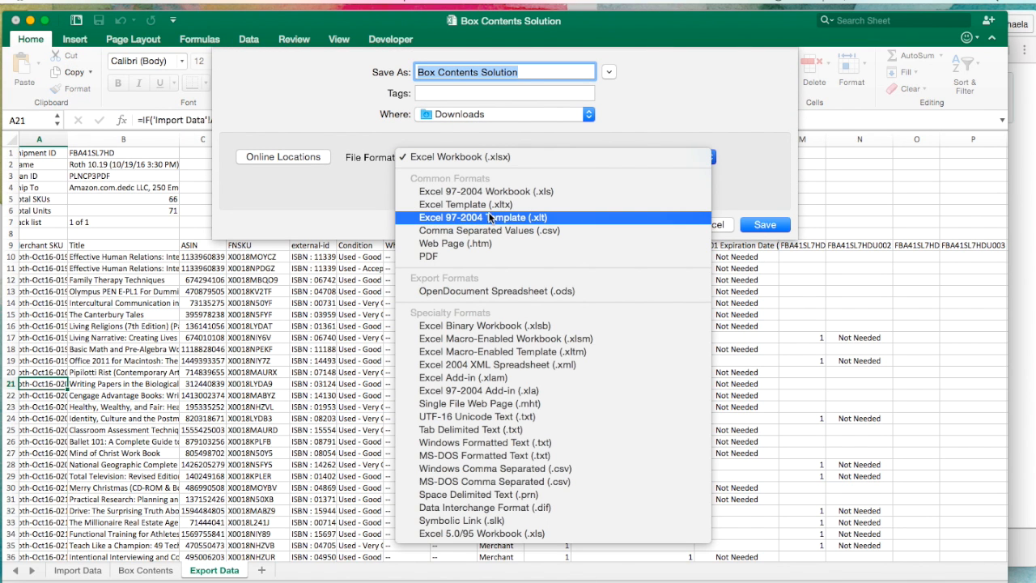
click(484, 430)
click(540, 75)
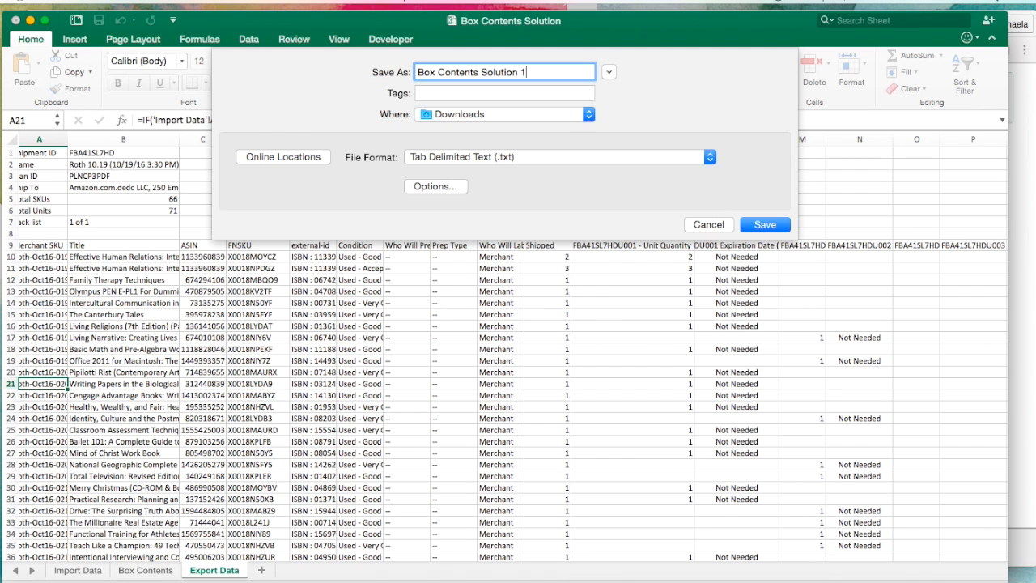
text(1)
click(512, 114)
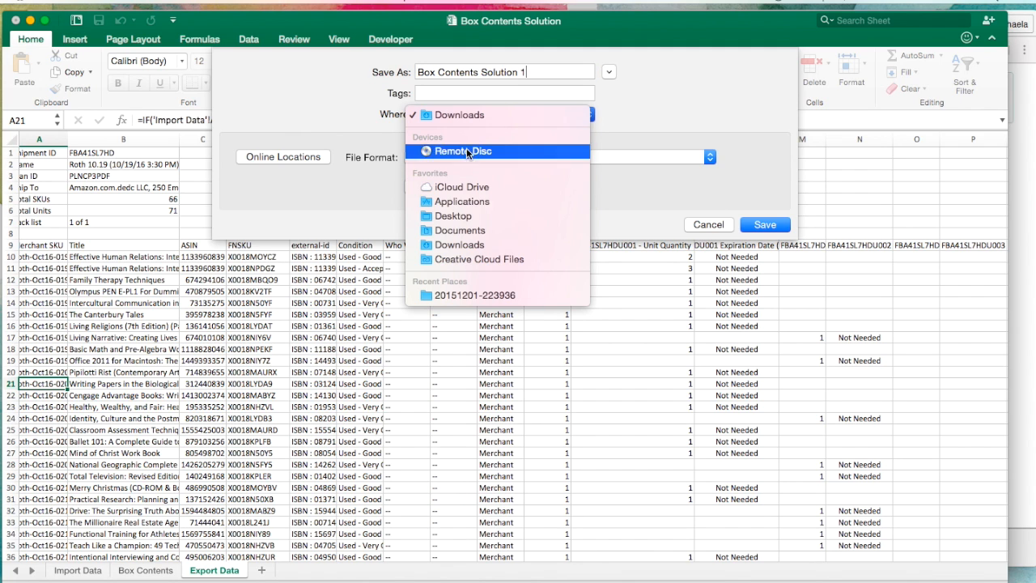
click(448, 218)
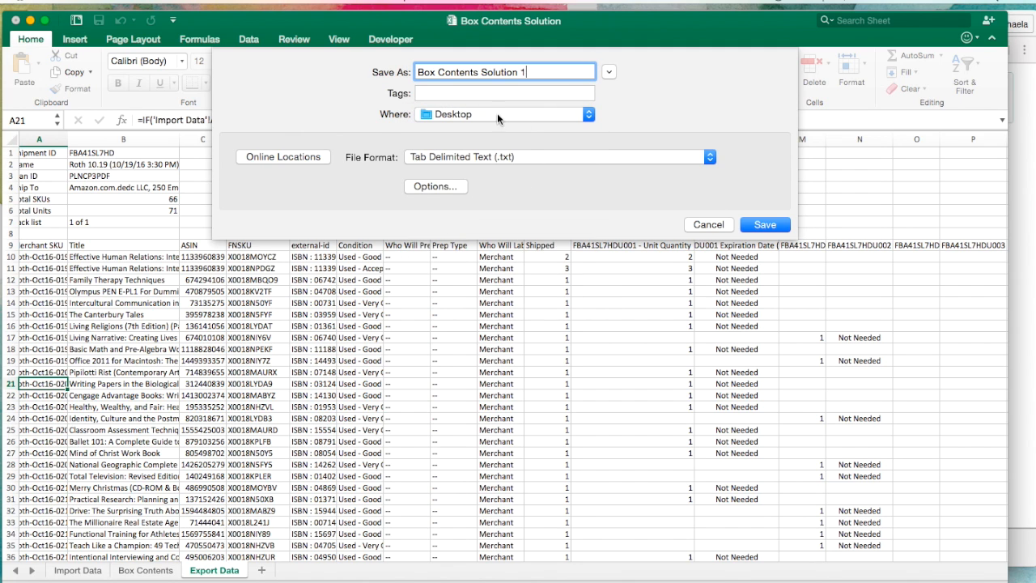
click(746, 226)
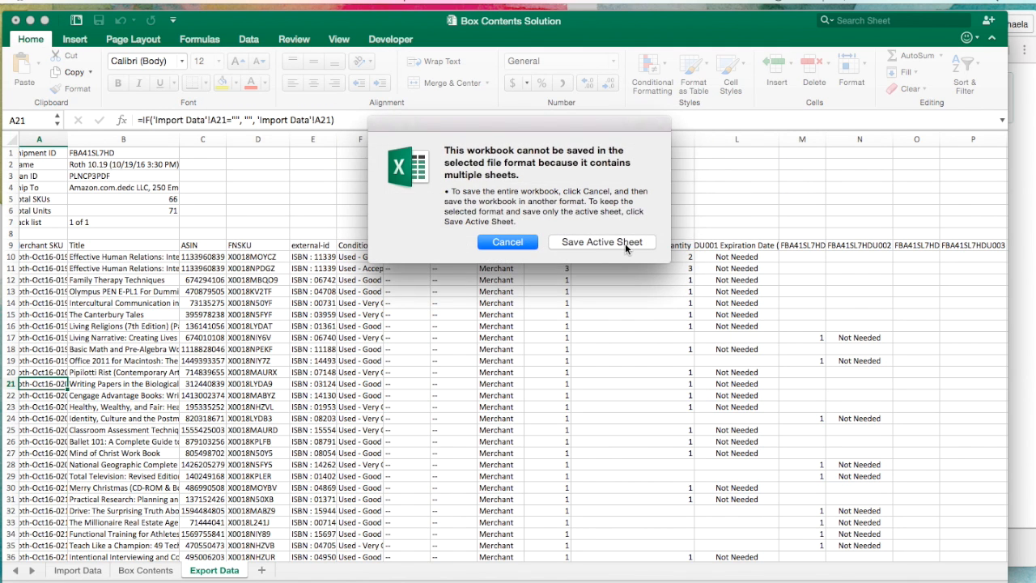
click(625, 251)
click(620, 250)
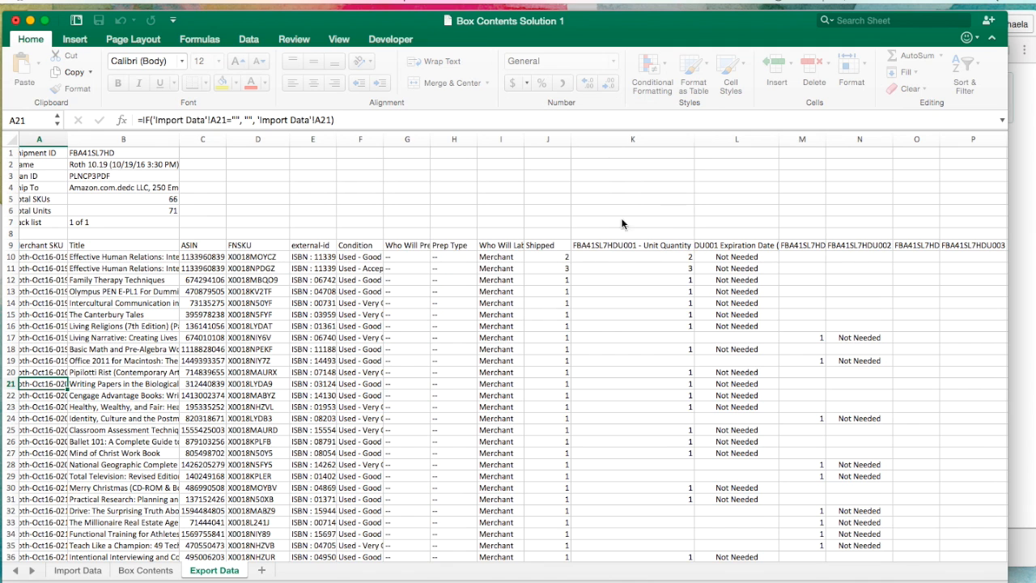
Step: Switch to Seller Central and set the dimensions of all three boxes to 16 x 12 x 10 inches
click(1024, 130)
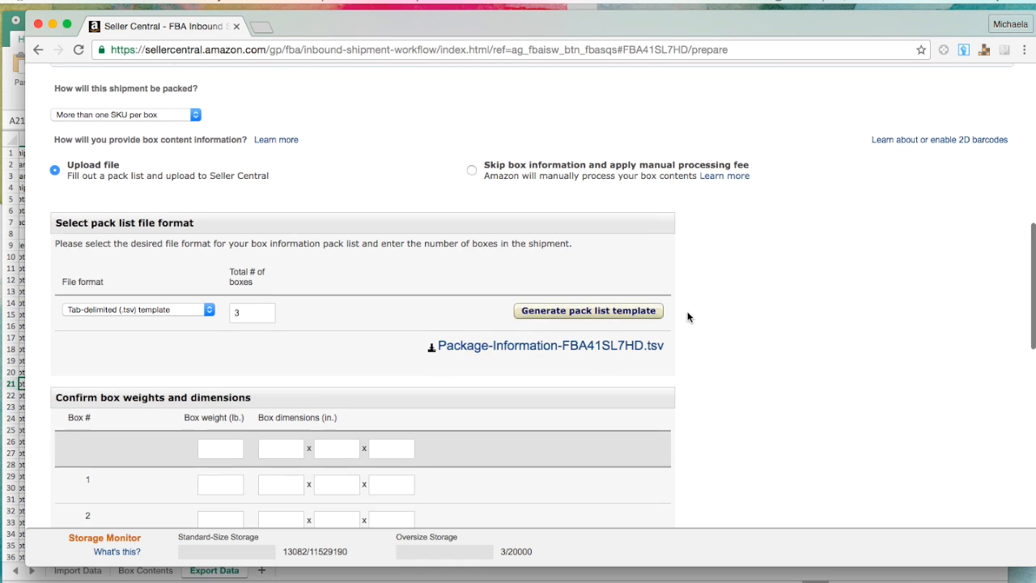
scroll(691, 319, down, 3)
click(221, 351)
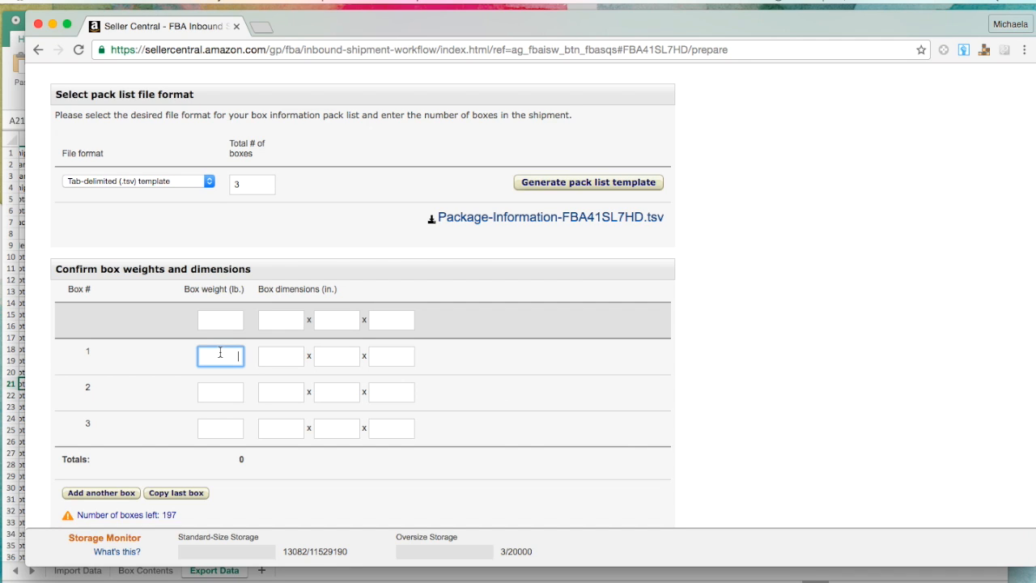
click(278, 319)
text(16)
key(Tab)
text(12)
key(Tab)
text(10)
key(Tab)
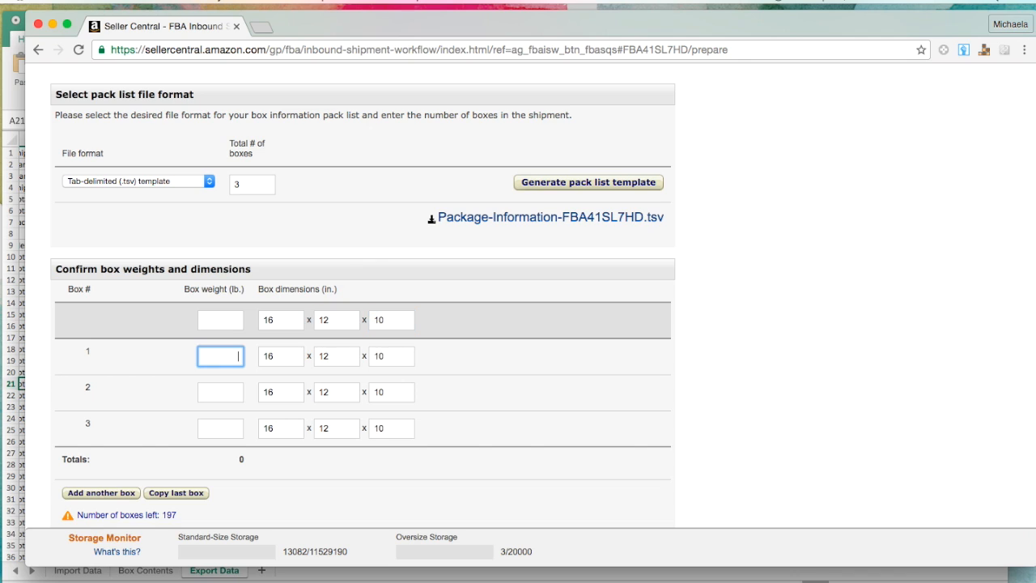
Step: Enter the box weights as 42 lb for box 1, 41 lb for box 2 and 27 lb for box 3
text(42)
key(Tab)
key(Tab)
key(Tab)
key(Tab)
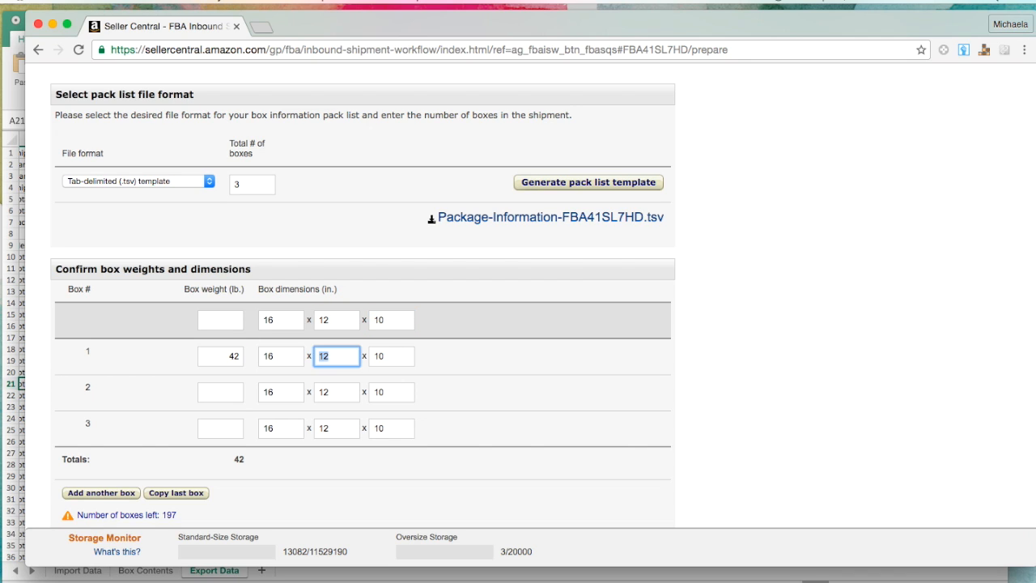
text(41)
key(Tab)
key(Tab)
key(Tab)
key(Tab)
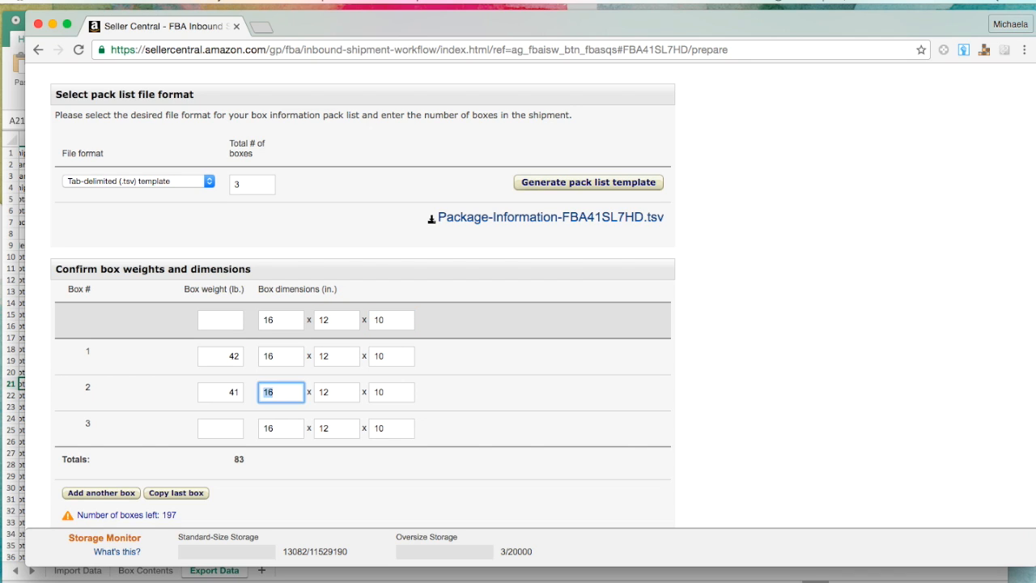
text(27)
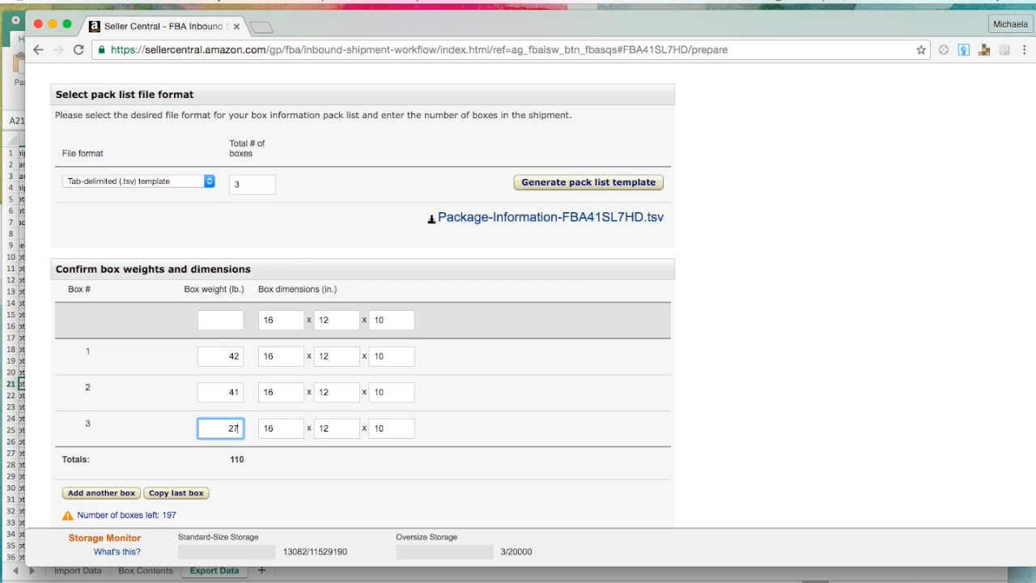
key(Tab)
scroll(622, 347, down, 3)
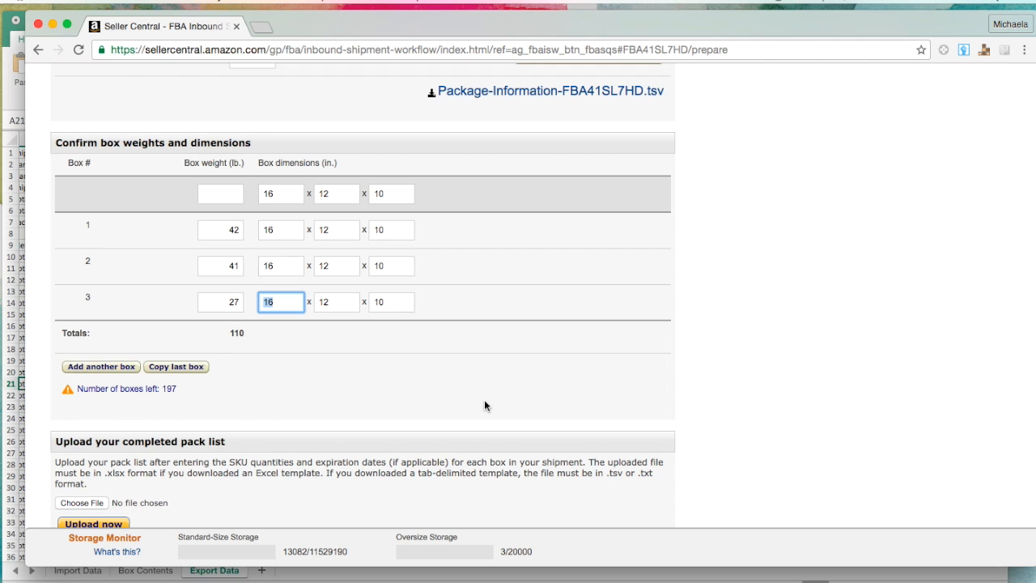
scroll(484, 400, down, 3)
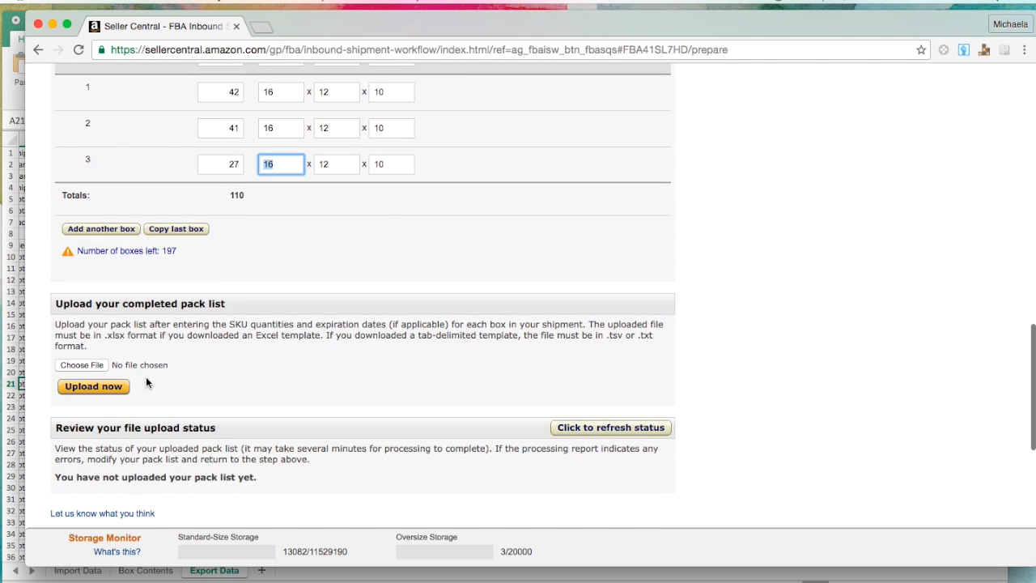
Step: Choose the Box Contents Solution 1 text file from the Desktop as the completed pack list and upload it
click(83, 366)
click(328, 214)
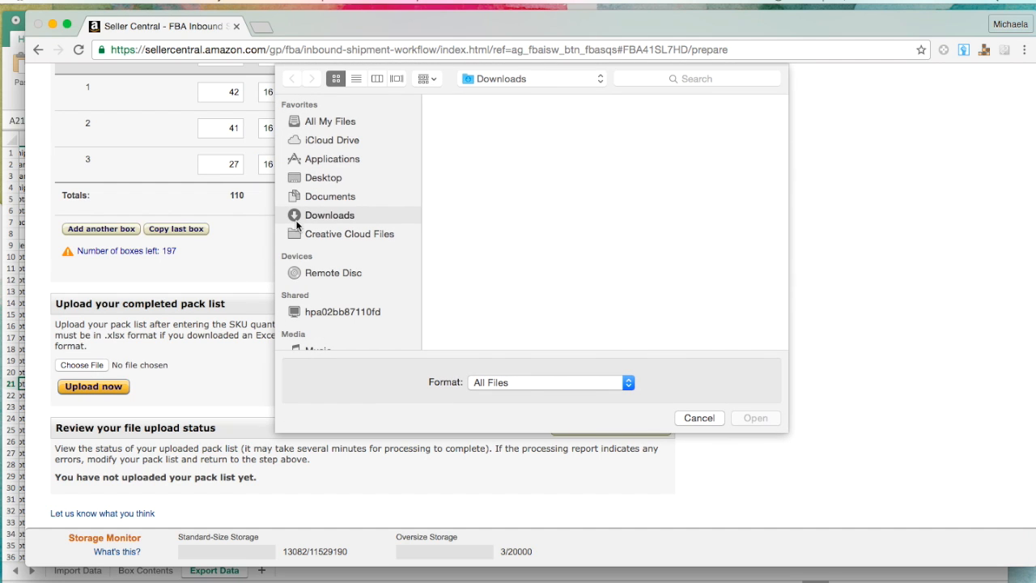
click(336, 179)
scroll(577, 146, down, 1)
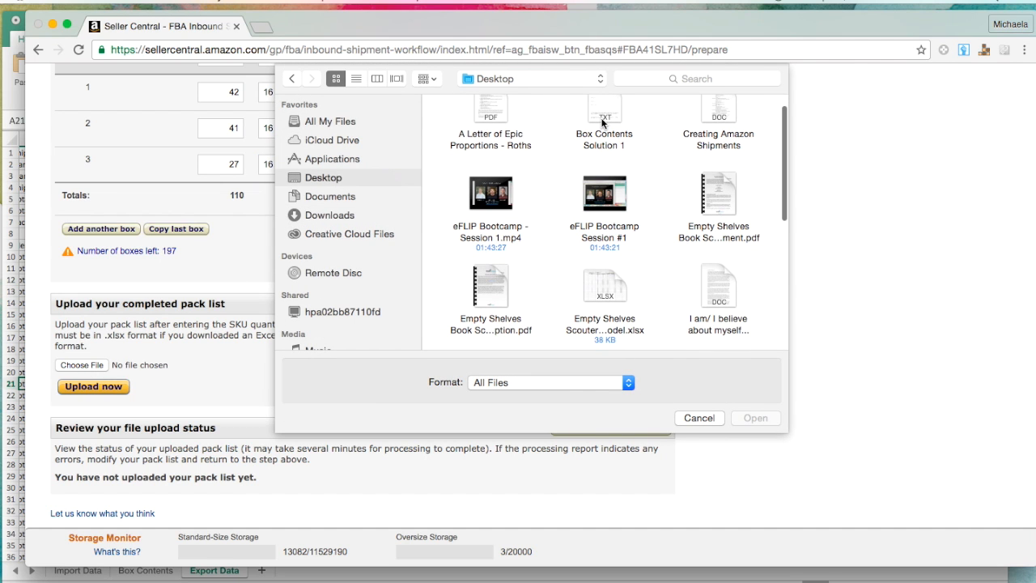
click(603, 123)
click(756, 419)
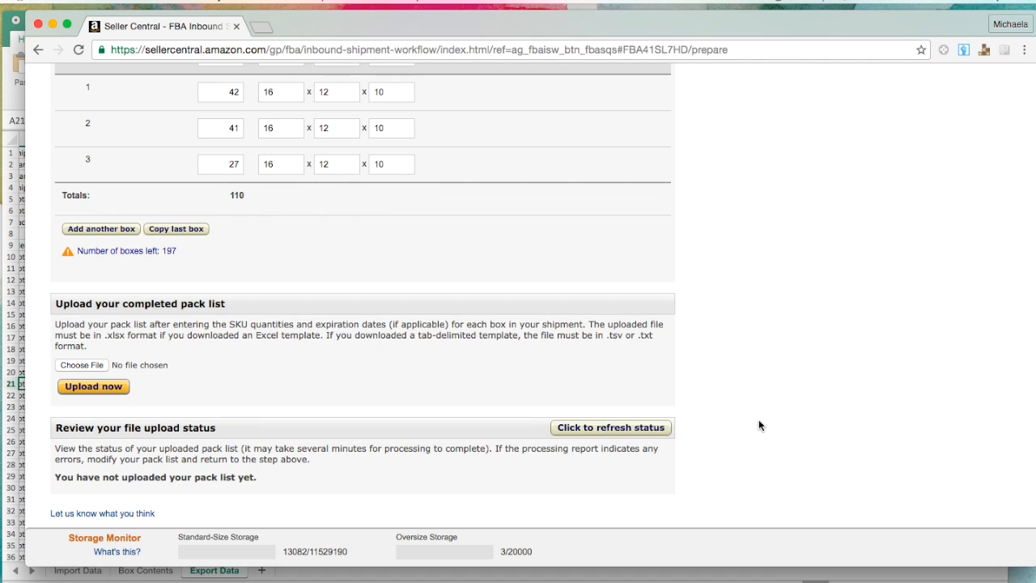
click(117, 388)
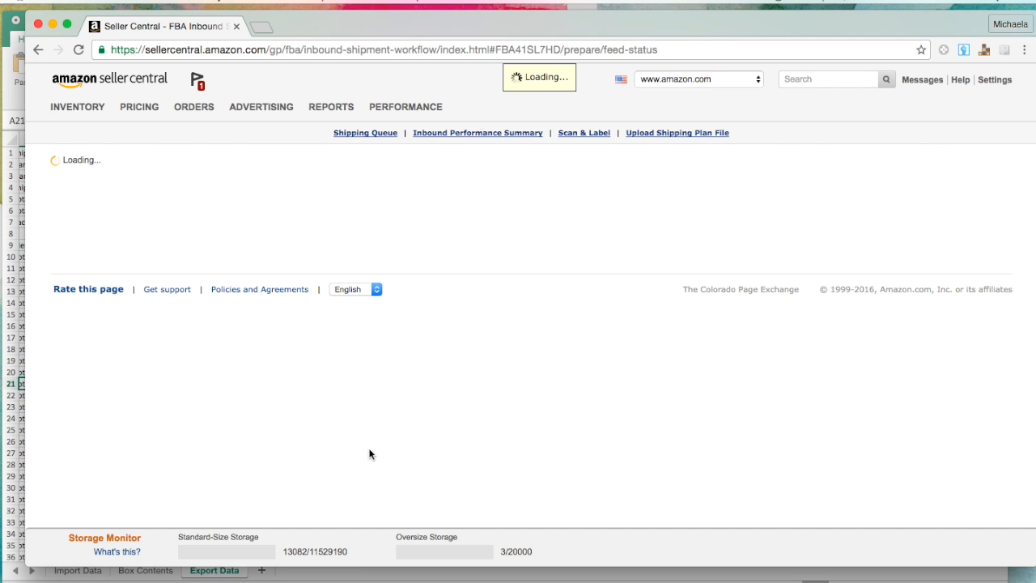
Step: Refresh the pack list's file upload status and review its processing results and the shipping charges section
scroll(623, 416, down, 3)
scroll(623, 416, down, 12)
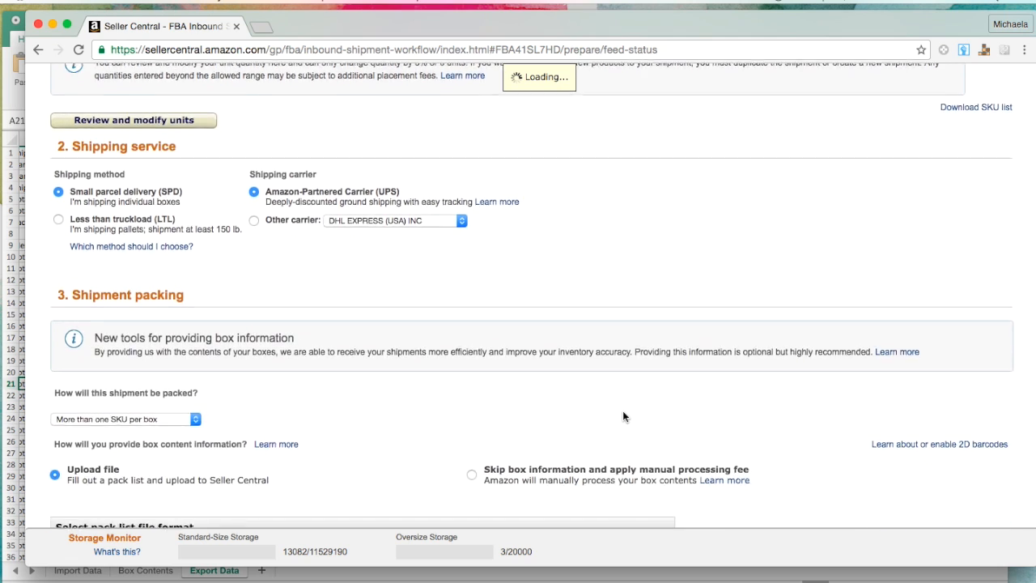
scroll(622, 416, down, 8)
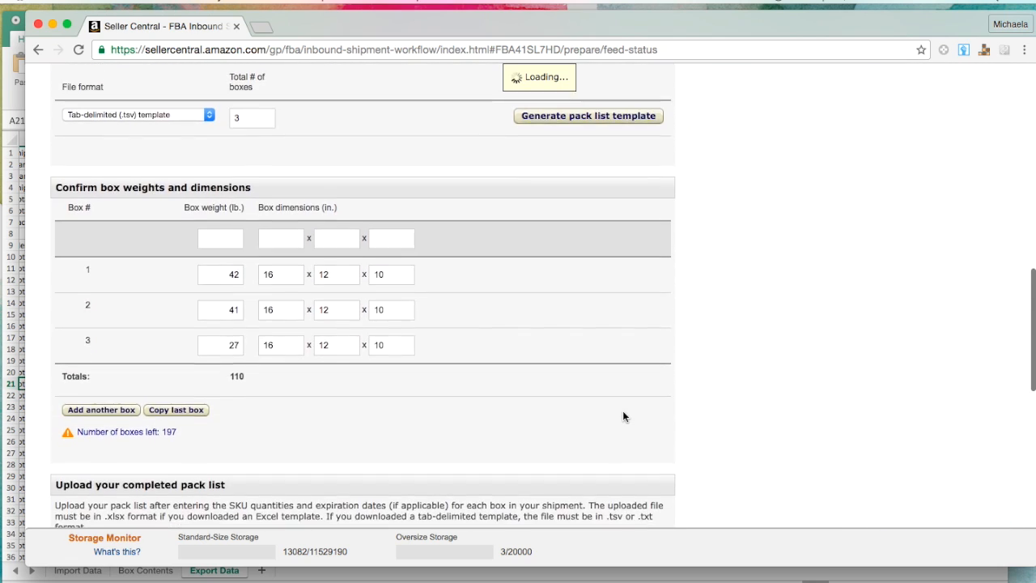
scroll(756, 376, down, 3)
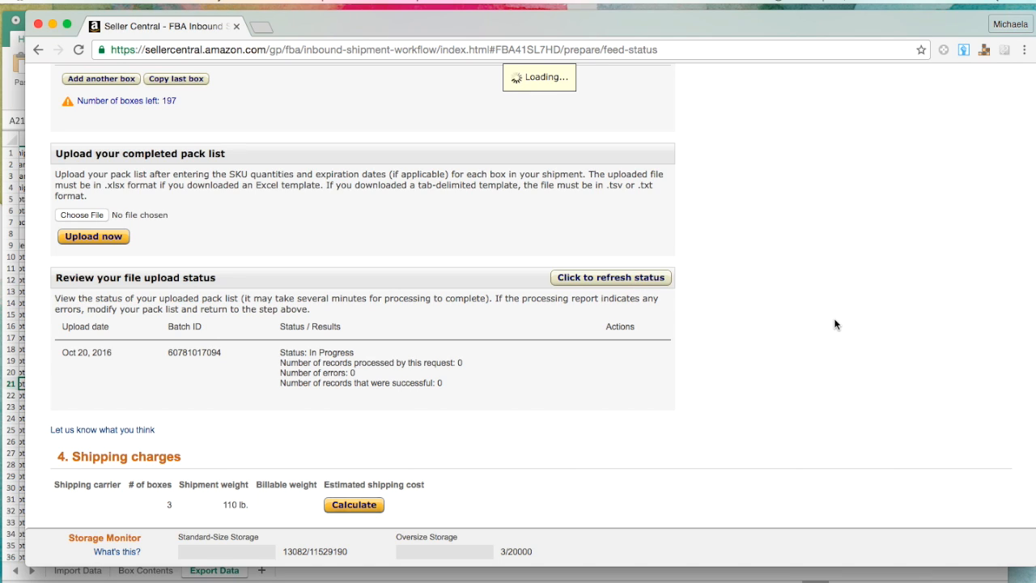
click(636, 278)
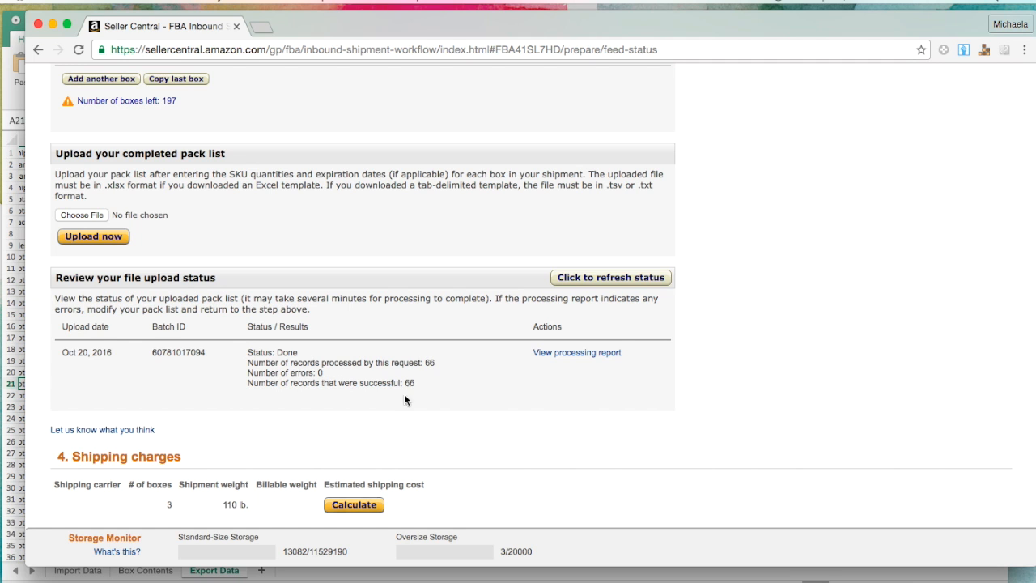
scroll(423, 399, down, 4)
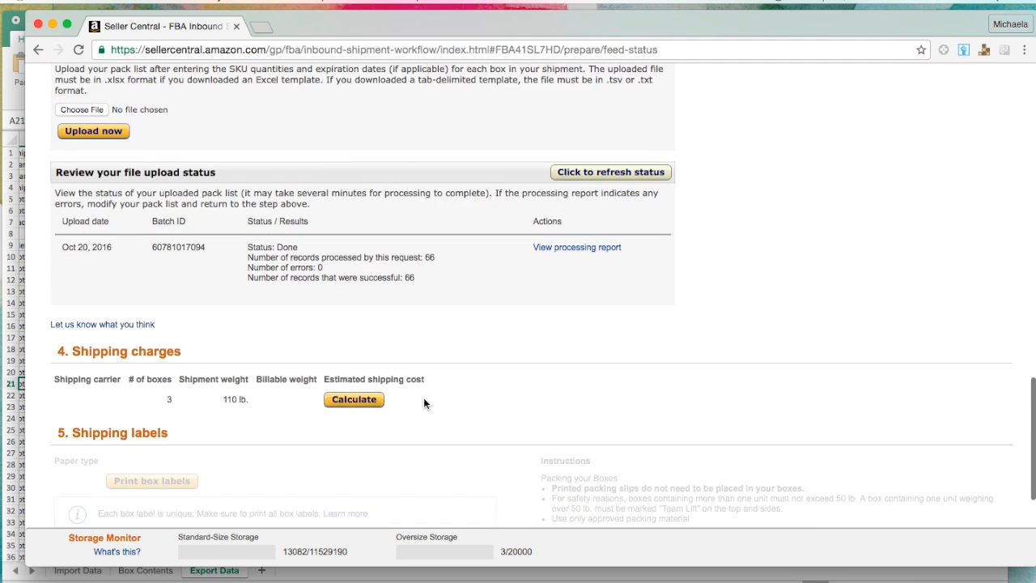